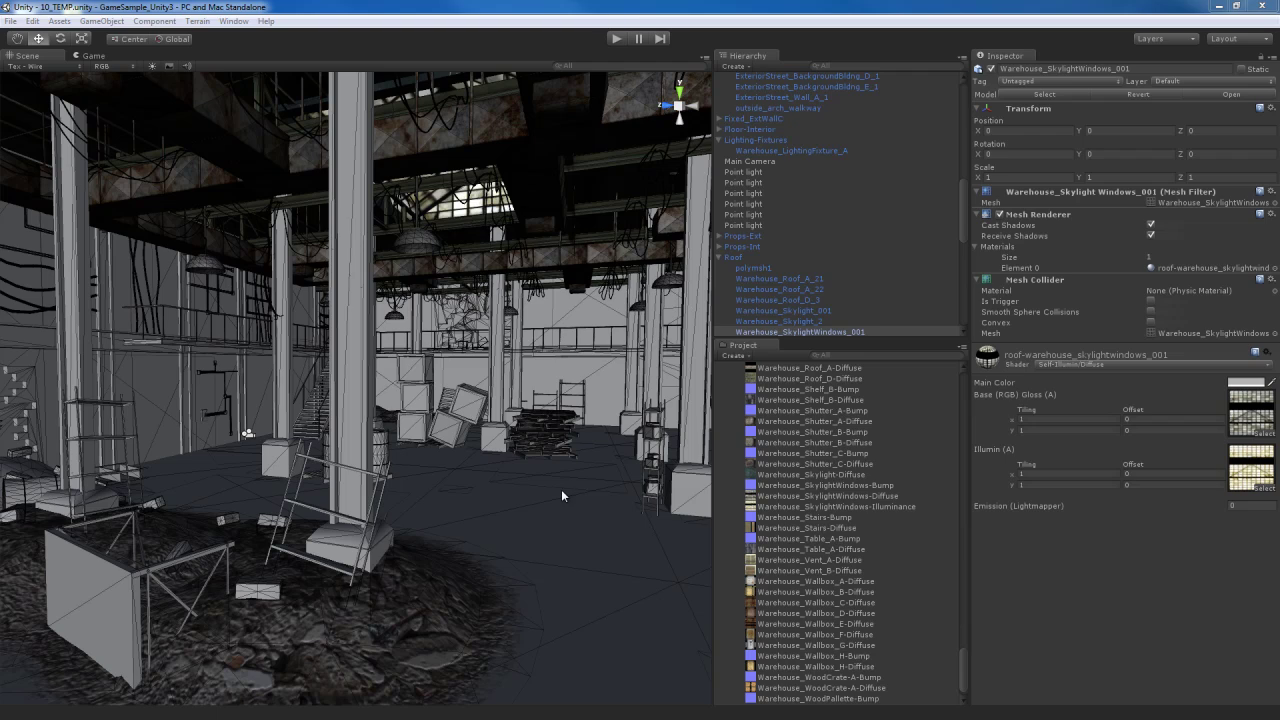
Fly the view past the rubble pile and select the metal work table Warehouse_Table_A
mouse_move(544, 477)
right_mouse_down()
mouse_move(461, 492)
mouse_move(460, 508)
mouse_move(509, 500)
mouse_move(414, 506)
mouse_move(492, 503)
mouse_move(460, 492)
mouse_move(480, 480)
mouse_move(491, 496)
mouse_move(488, 460)
mouse_move(513, 497)
mouse_move(540, 490)
right_mouse_up()
left_click(484, 409)
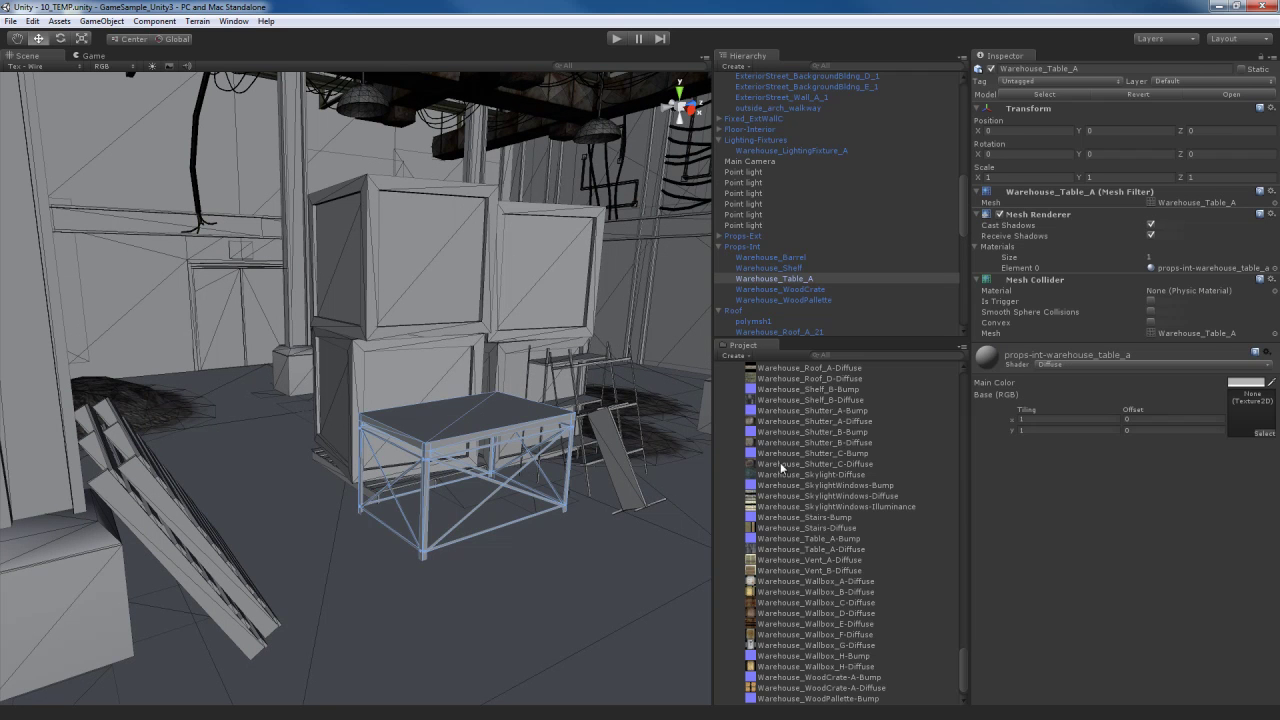
Switch the table material to Bumped Specular with Warehouse_Table_A-Diffuse as its base texture
right_click_drag(572, 520, 570, 537)
left_click(1060, 364)
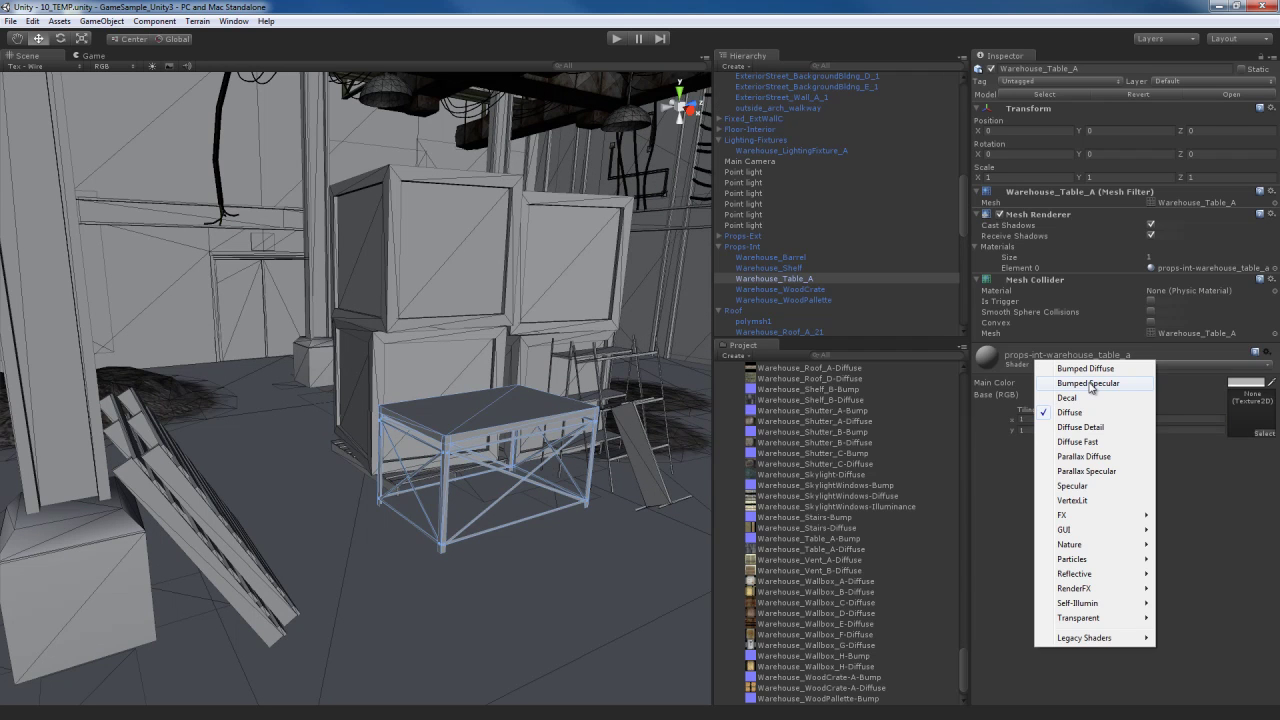
left_click(1090, 384)
mouse_move(515, 502)
left_mouse_down("alt")
mouse_move(535, 478)
mouse_move(530, 499)
left_mouse_up("alt")
left_click(1263, 458)
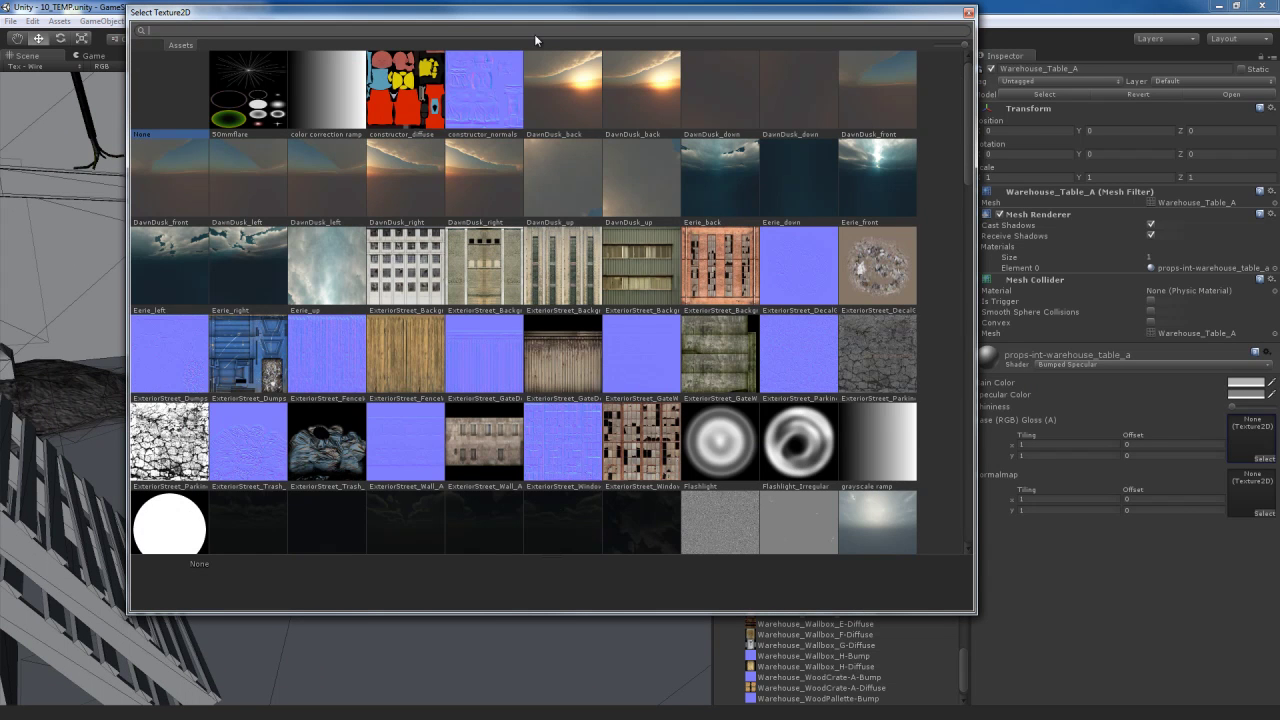
type("table")
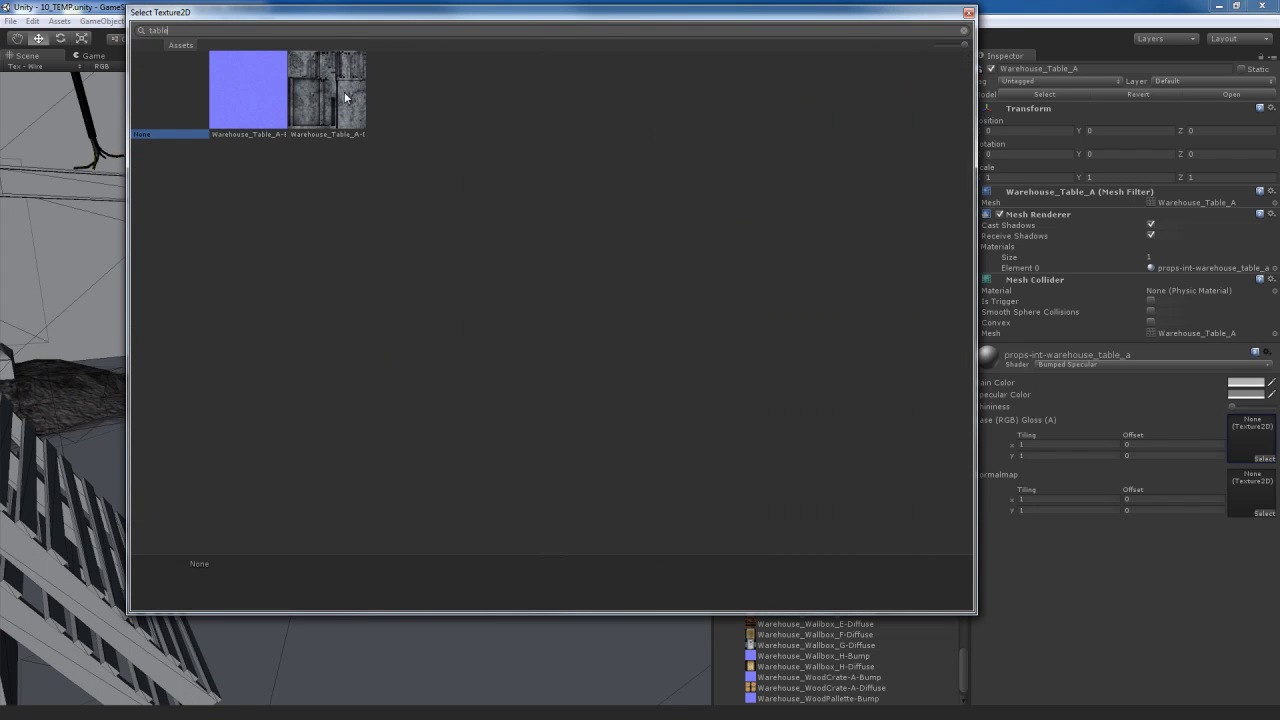
double_click(344, 91)
Enable Generate Alpha from Greyscale on Warehouse_Table_A-Diffuse, apply it, and fix the bump as a normal map
left_click(1262, 436)
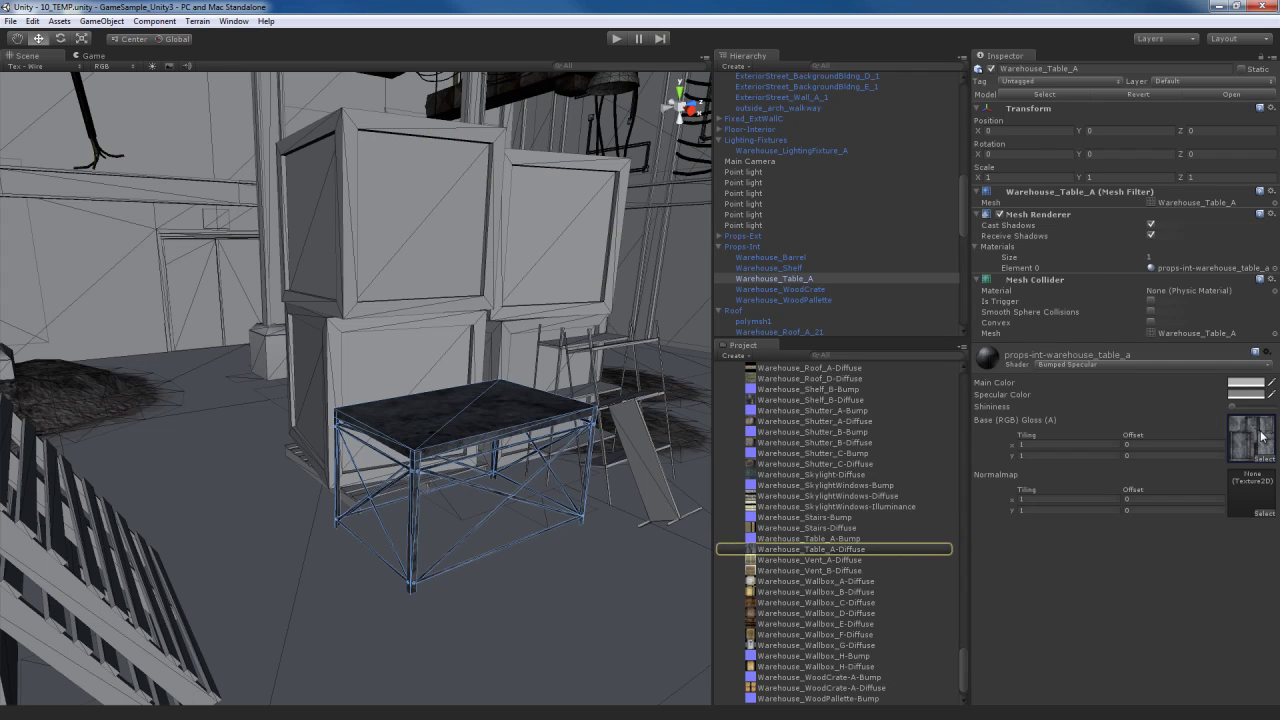
scroll(828, 442, "down", 1)
left_click(810, 530)
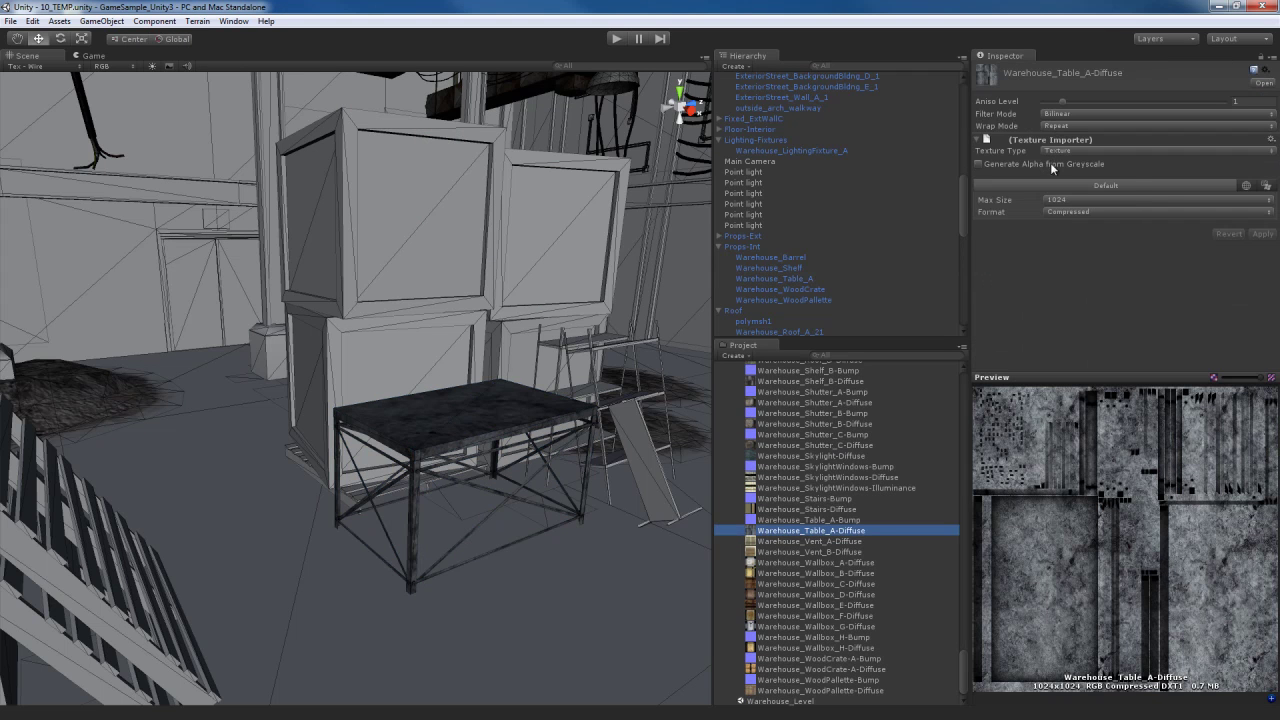
left_click(1050, 163)
left_click(1262, 233)
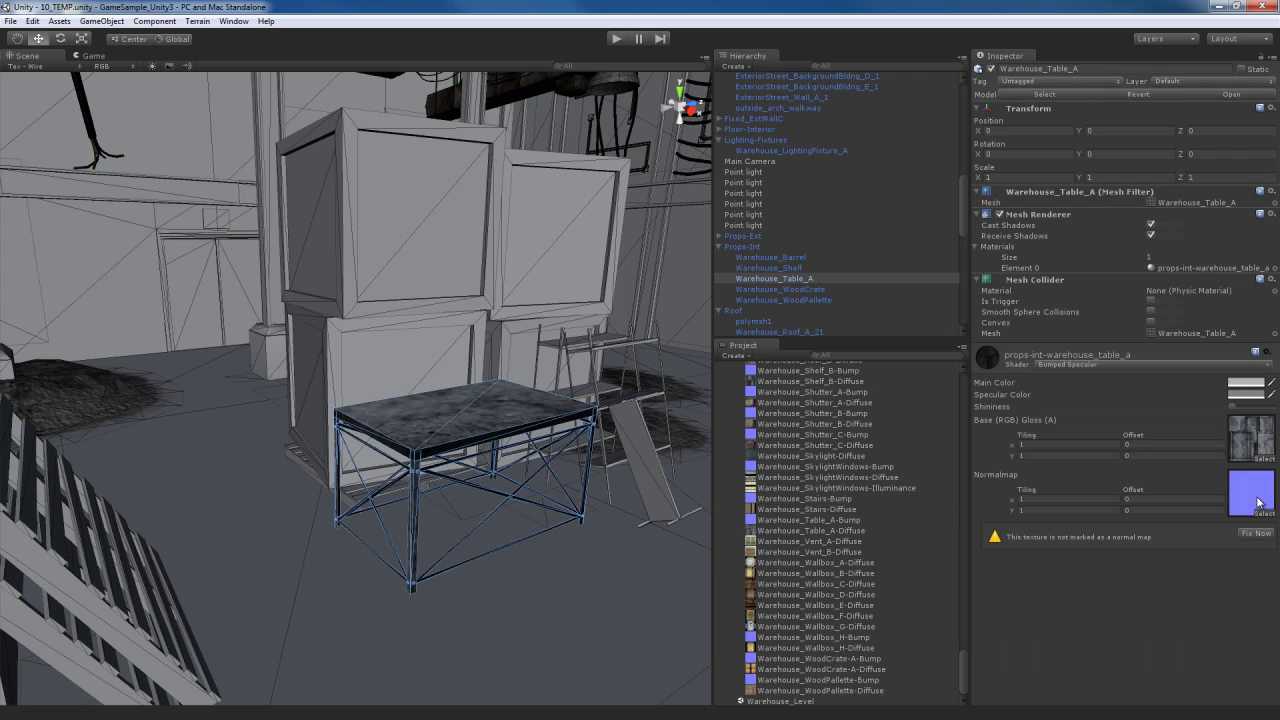
left_click(1255, 533)
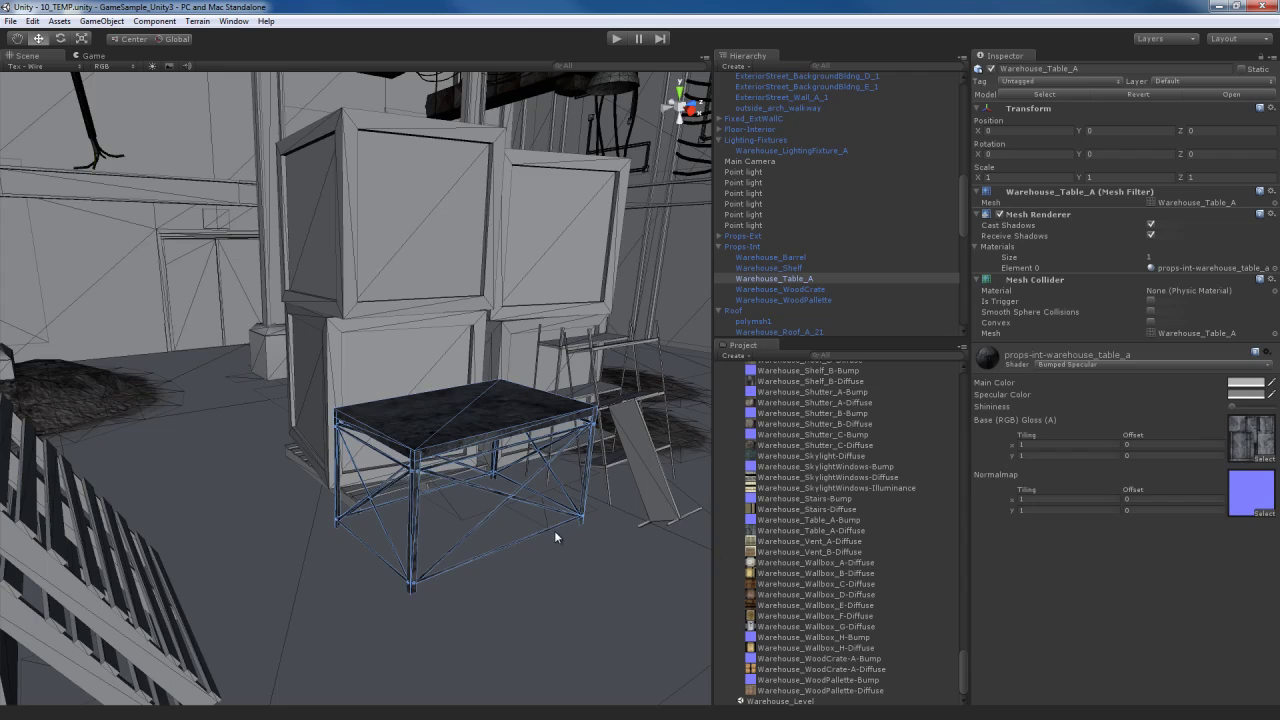
mouse_move(548, 460)
left_mouse_down("alt")
mouse_move(471, 468)
mouse_move(556, 455)
left_mouse_up("alt")
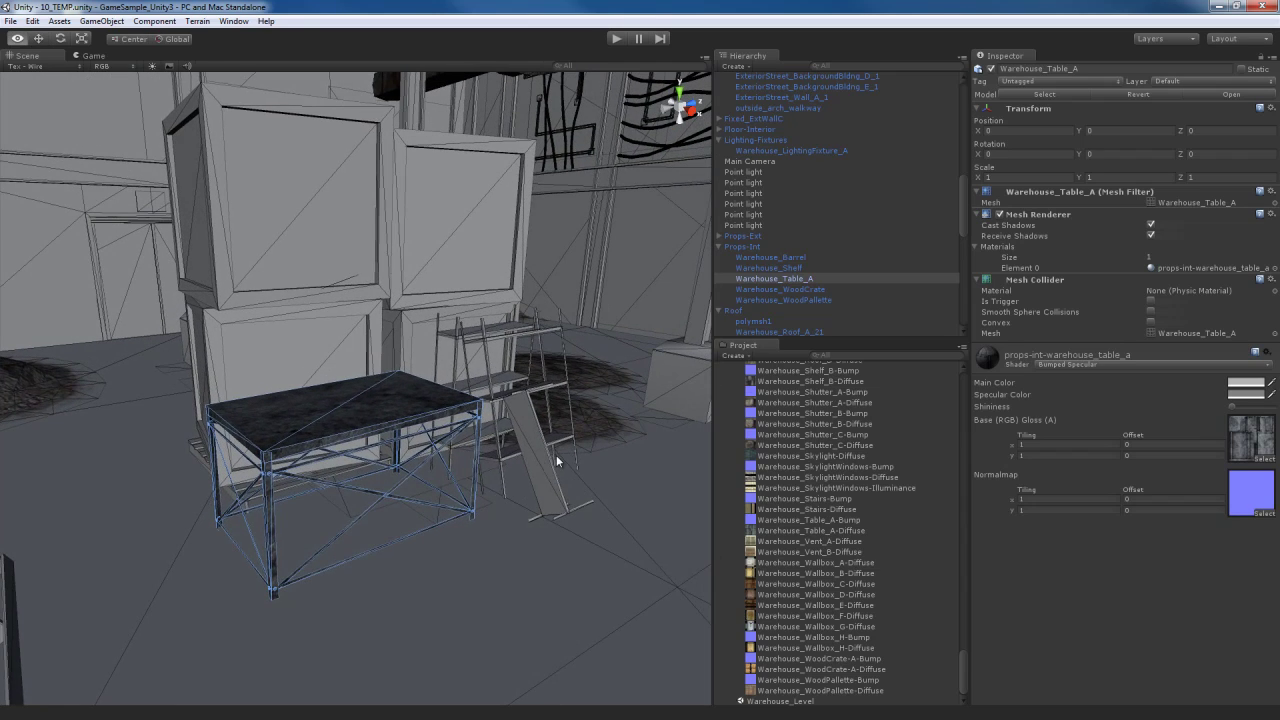
Select and inspect the metal shelf, wooden crate (framed with F) and leaning pallet
left_click(524, 412)
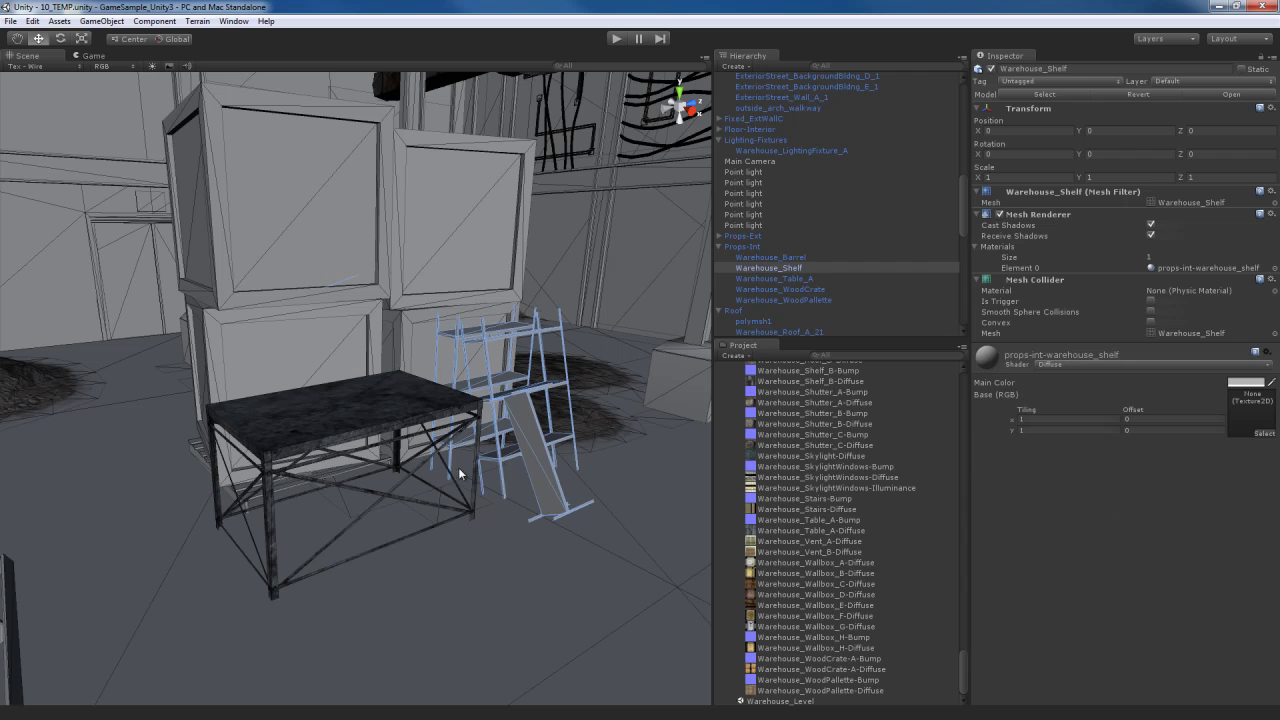
left_click_drag(463, 474, 440, 451, "alt")
left_click(351, 223)
key("f")
left_click_drag(351, 223, 331, 447, "alt")
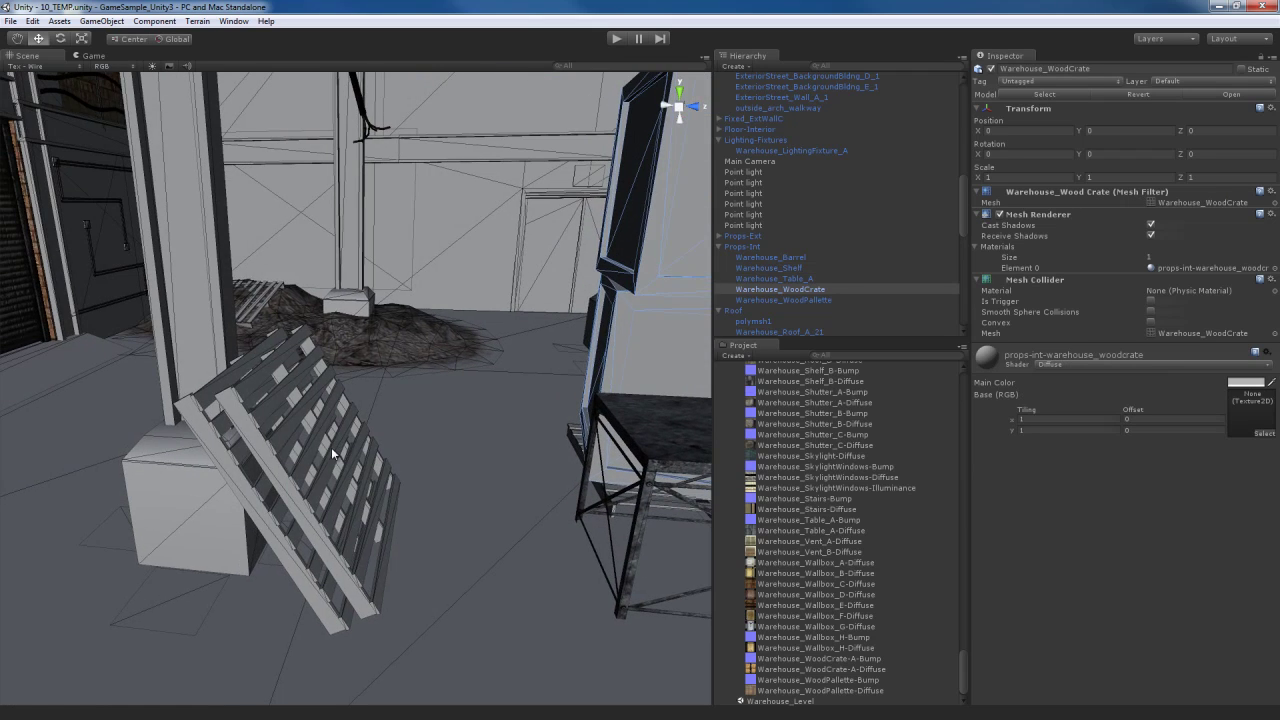
left_click(282, 430)
left_click_drag(439, 455, 506, 427, "alt")
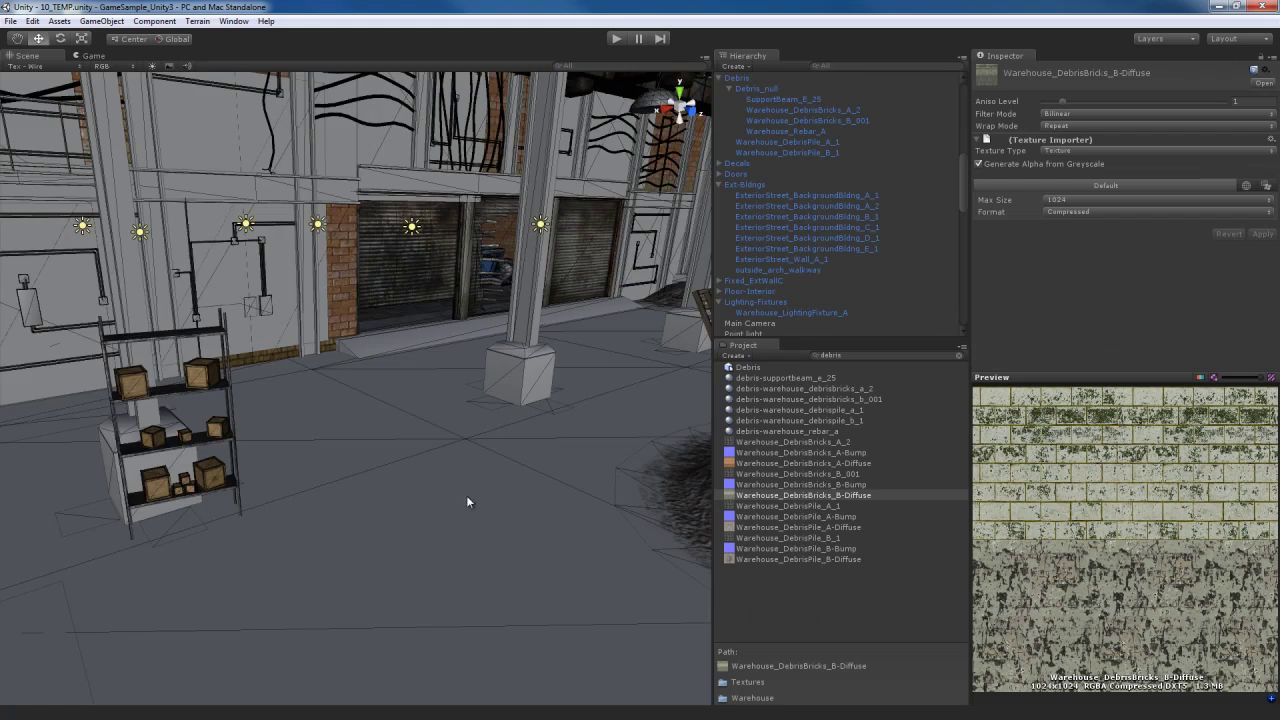
Orbit across the warehouse floor and select Warehouse_IntFloor_A_1 to show its four materials
left_click_drag(466, 495, 400, 491, "alt")
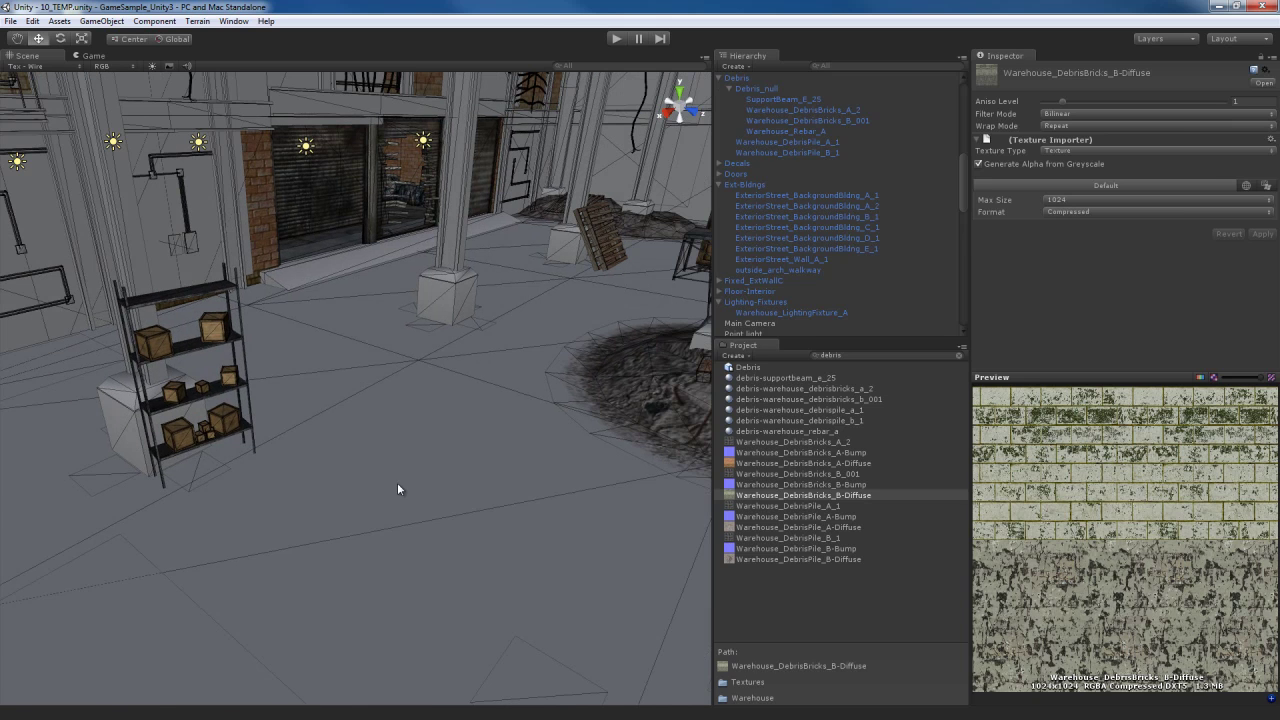
left_click(398, 489)
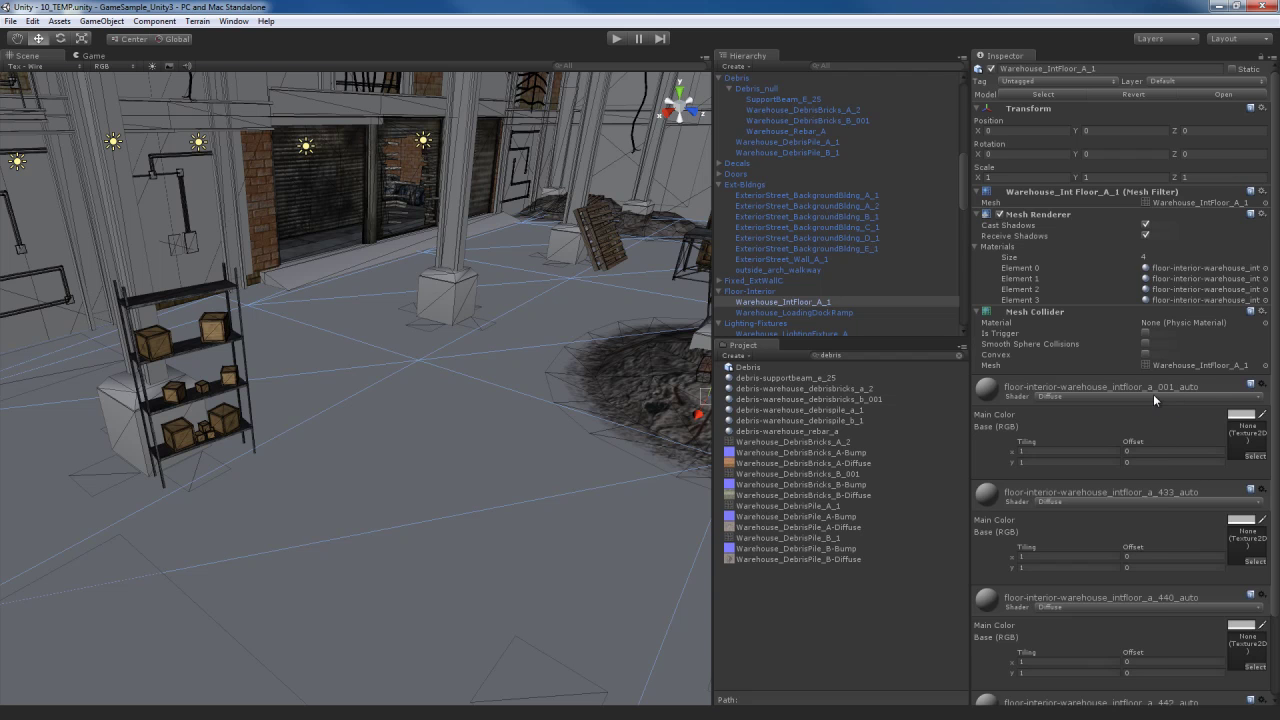
Switch the first and second floor materials to Bumped Specular, collapsing each
left_click(1153, 394)
left_click(1100, 416)
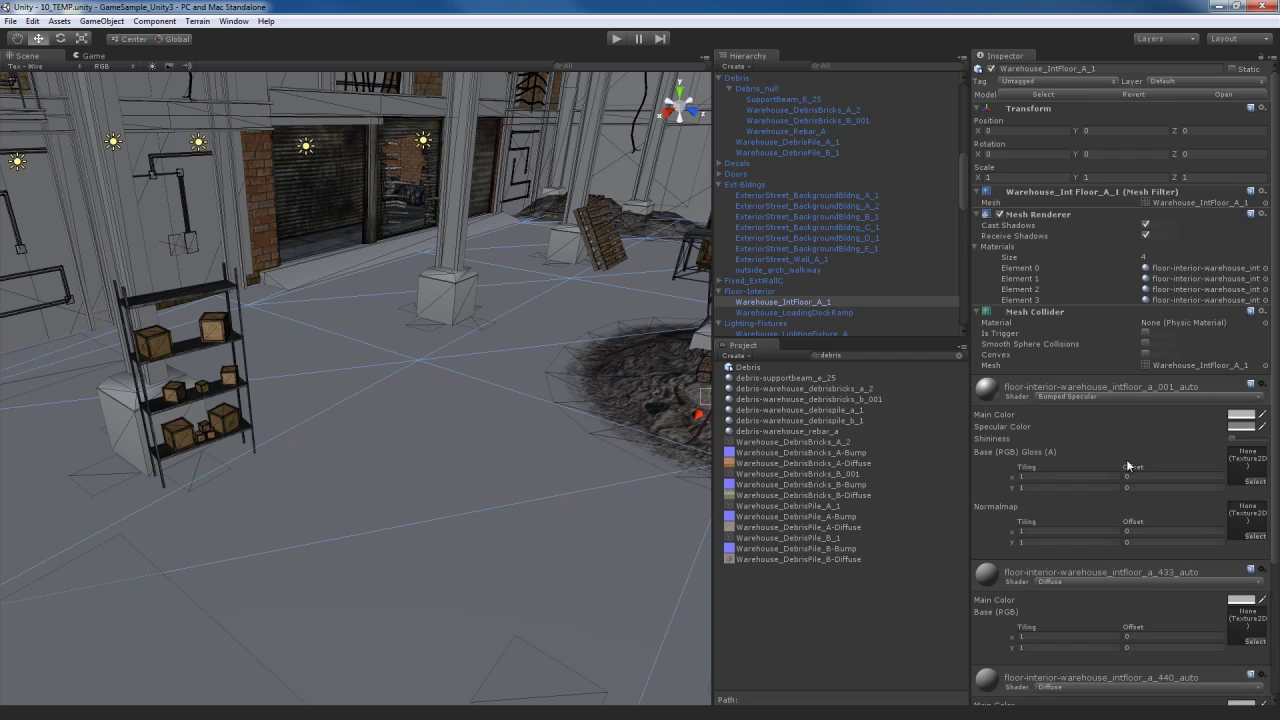
left_click(1132, 392)
left_click(1125, 434)
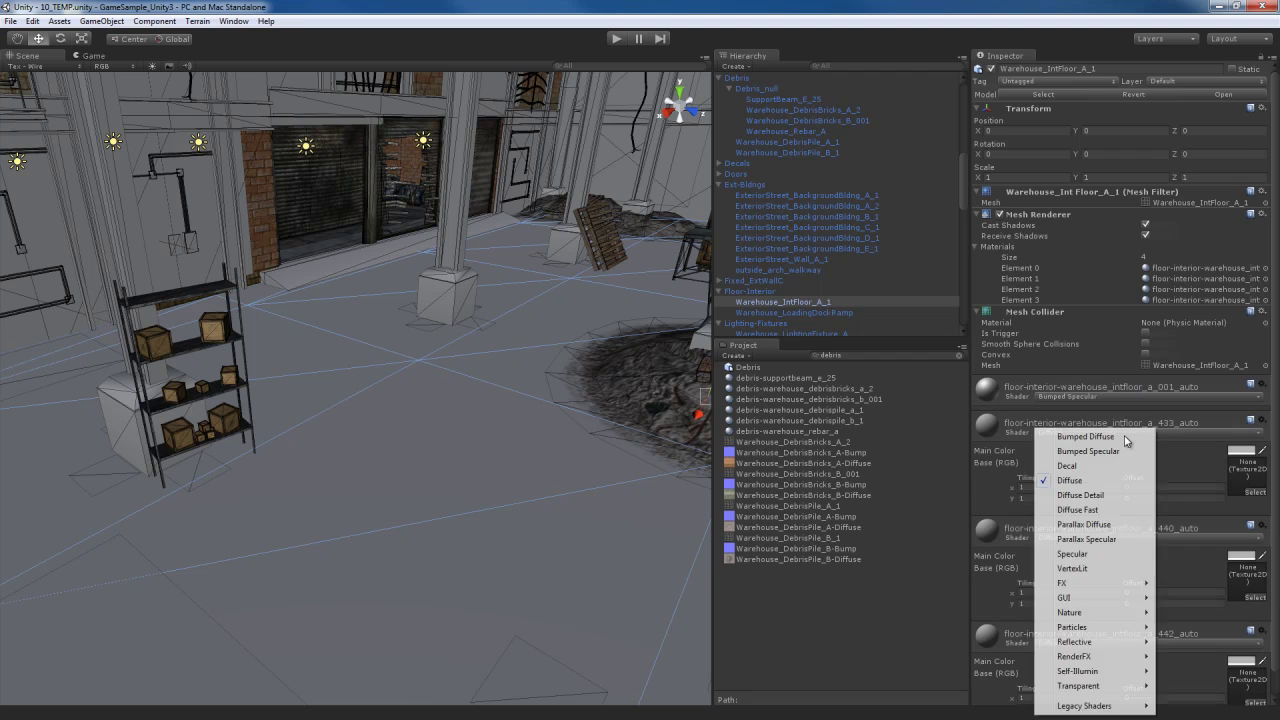
left_click(1125, 437)
left_click(1123, 424)
Switch the third and fourth floor materials to Bumped Specular, then re-expand the first material
left_click(1115, 468)
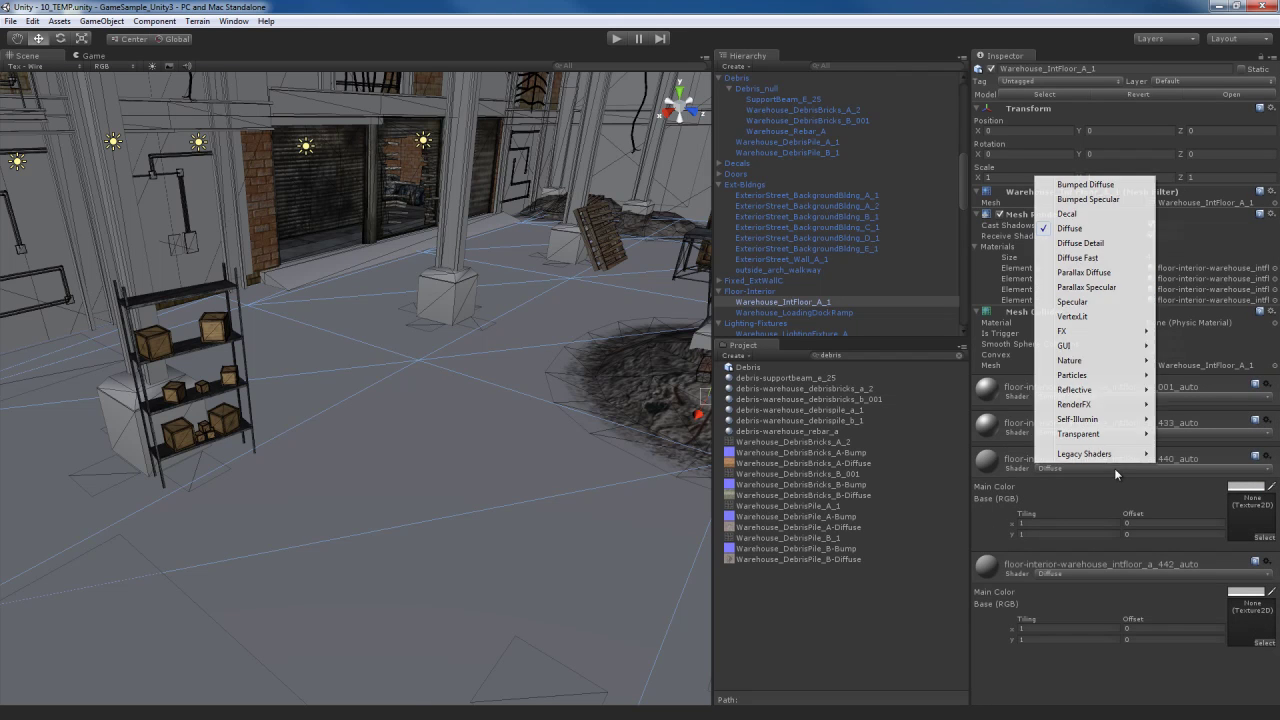
left_click(1090, 199)
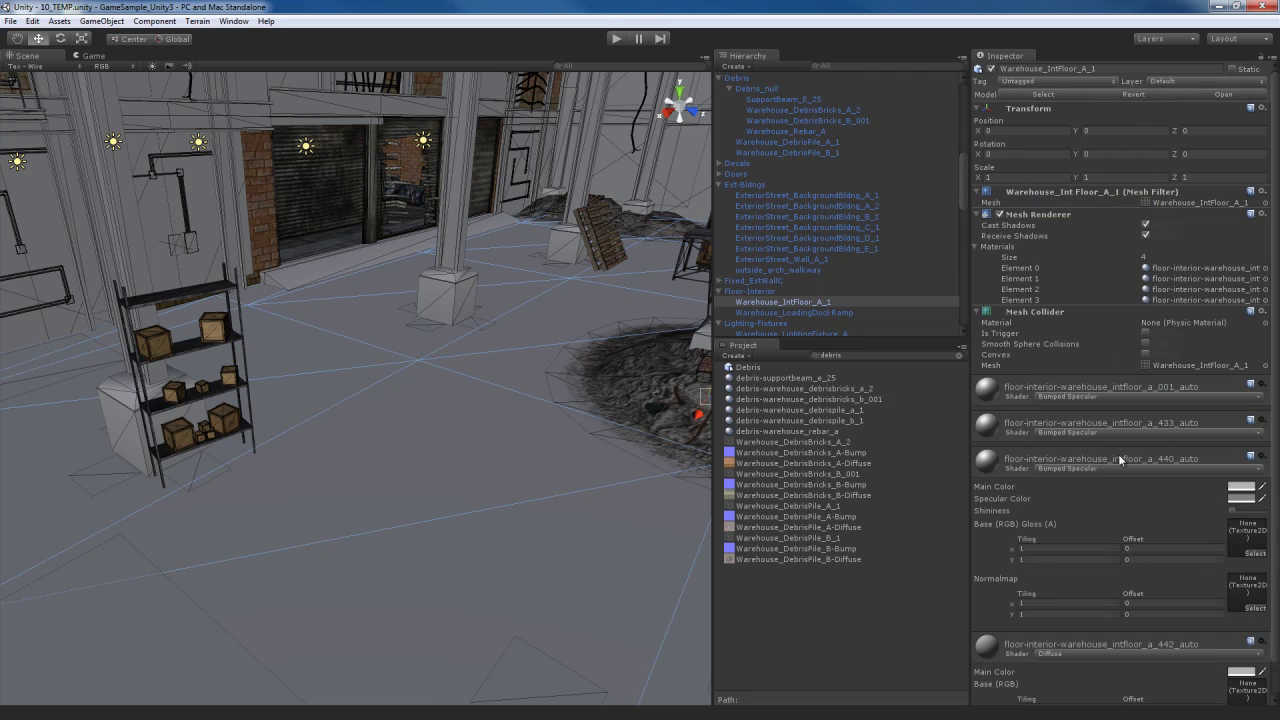
left_click(1120, 459)
left_click(1092, 508)
left_click(1092, 472)
left_click(1120, 494)
left_click(1132, 389)
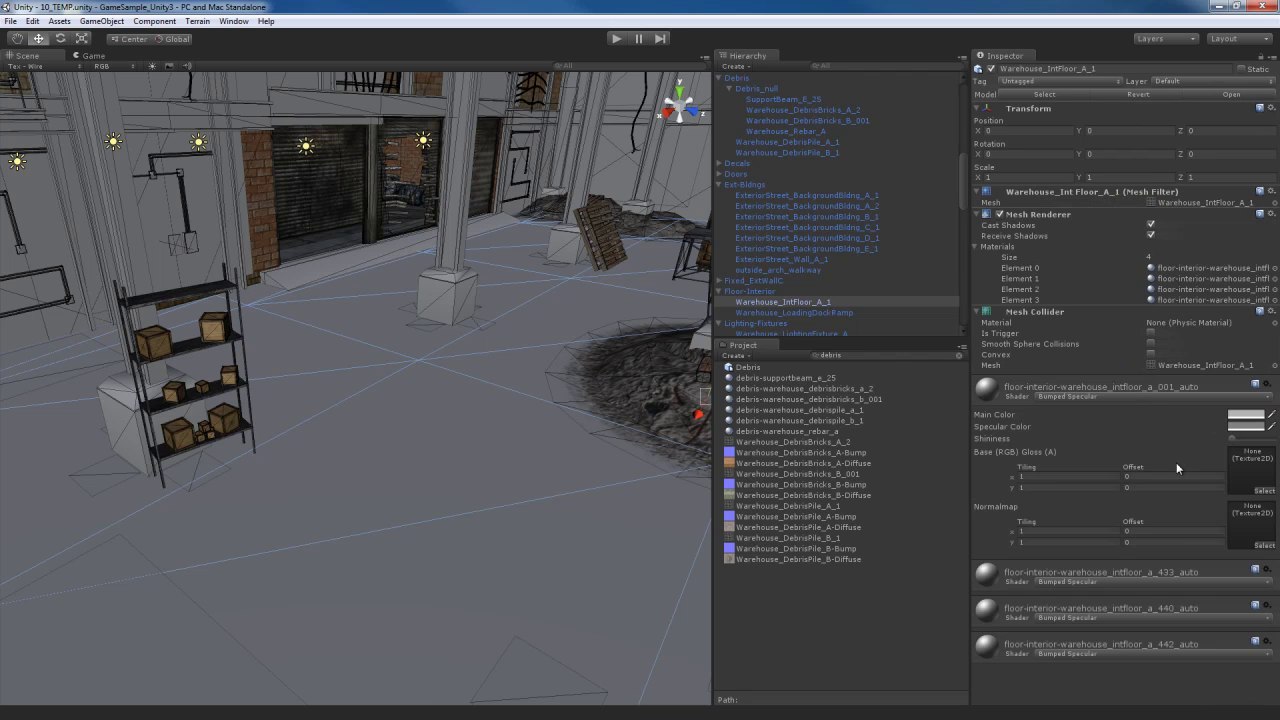
left_click(878, 357)
Search 'warehouse intfloo' and give intfloor_a_001_auto the A-1A diffuse base and A-1A bump normal map
type("ware")
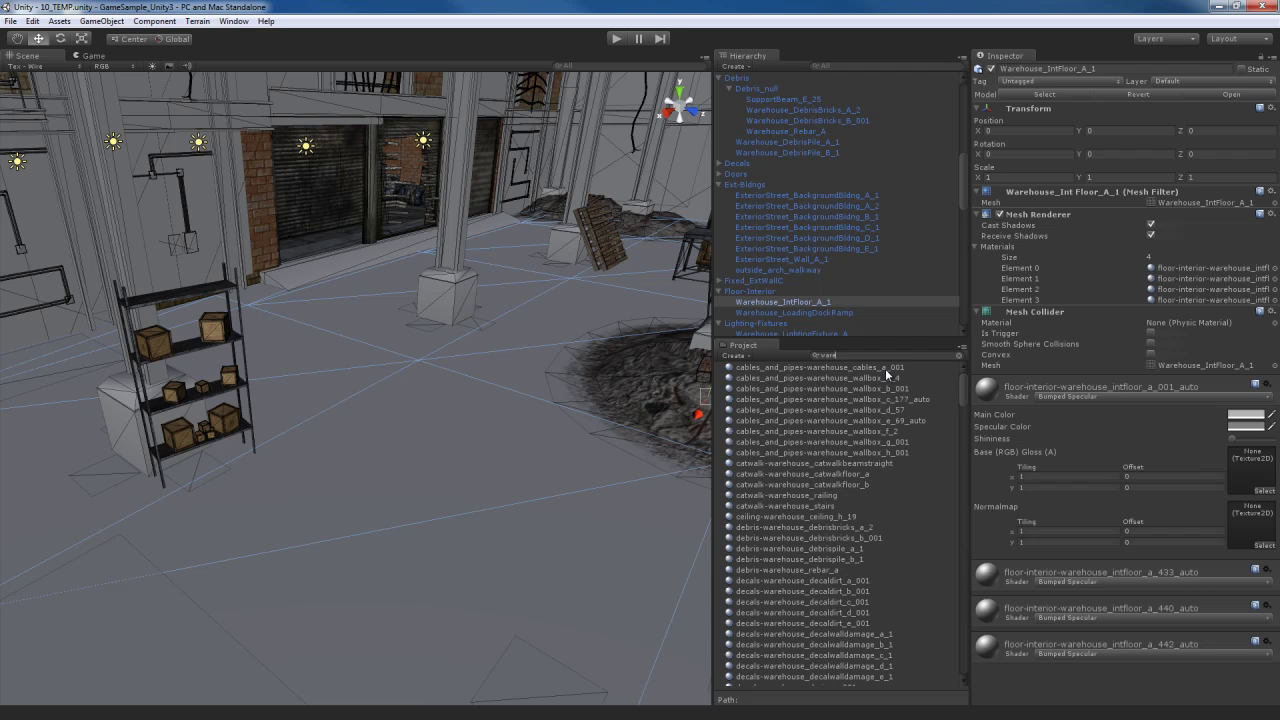
type("house intfloo")
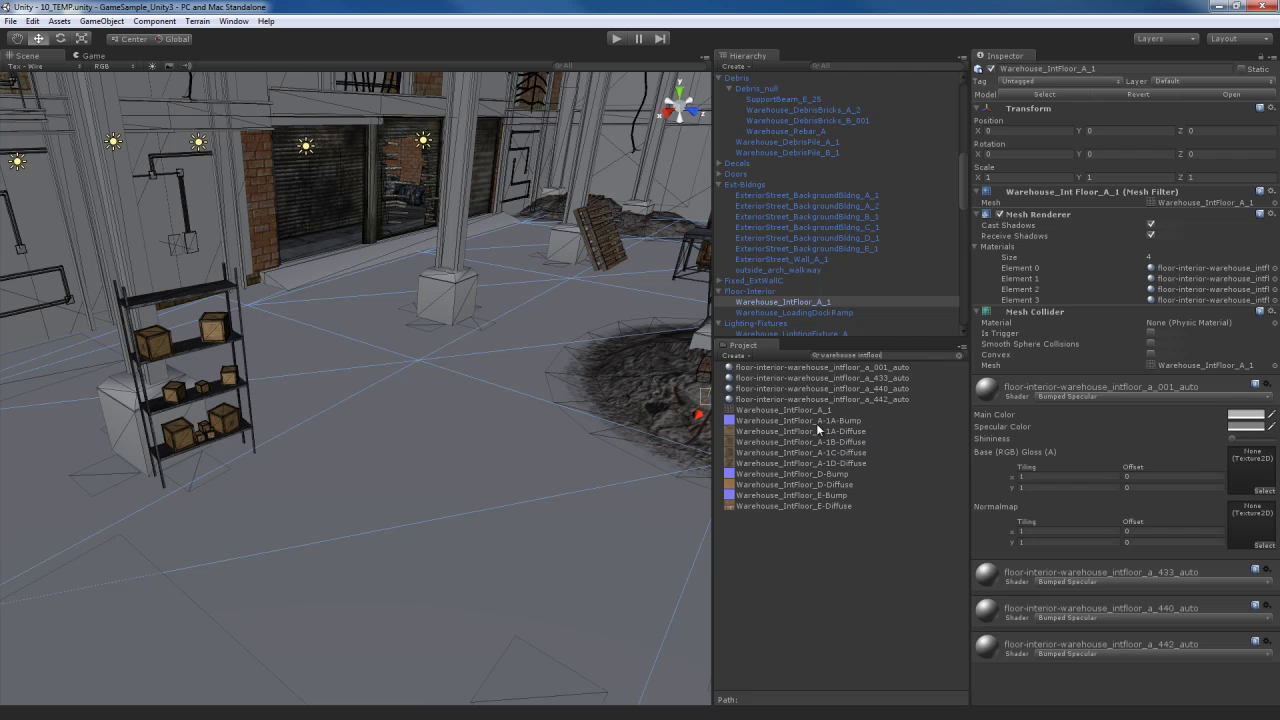
left_click_drag(822, 428, 1250, 472)
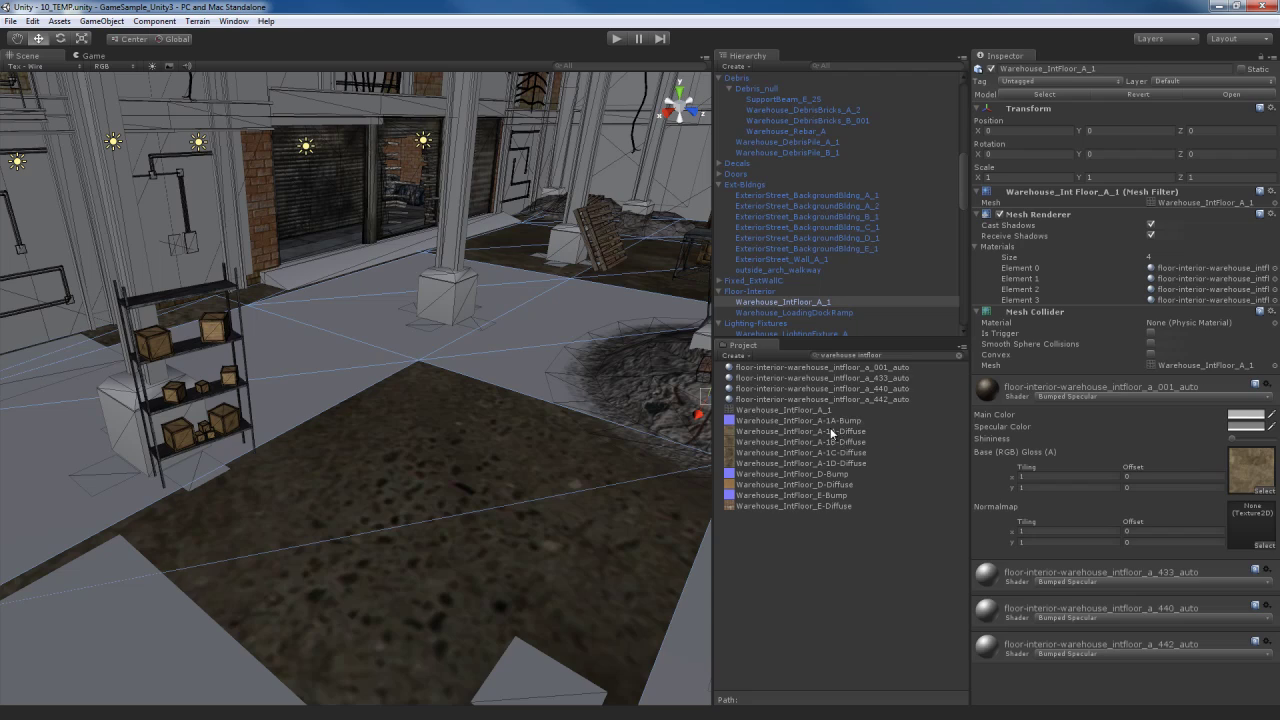
left_click_drag(836, 420, 1250, 525)
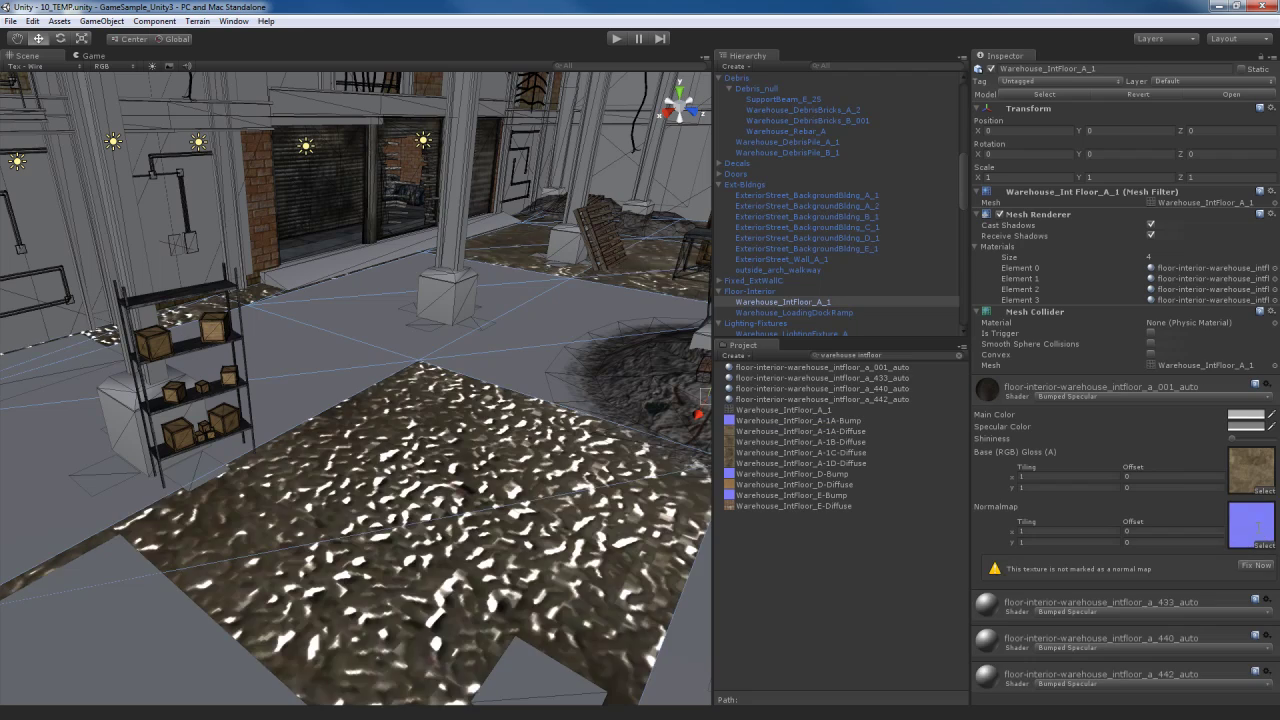
mouse_move(477, 452)
left_mouse_down("alt")
mouse_move(463, 489)
mouse_move(400, 470)
mouse_move(500, 483)
mouse_move(480, 466)
left_mouse_up("alt")
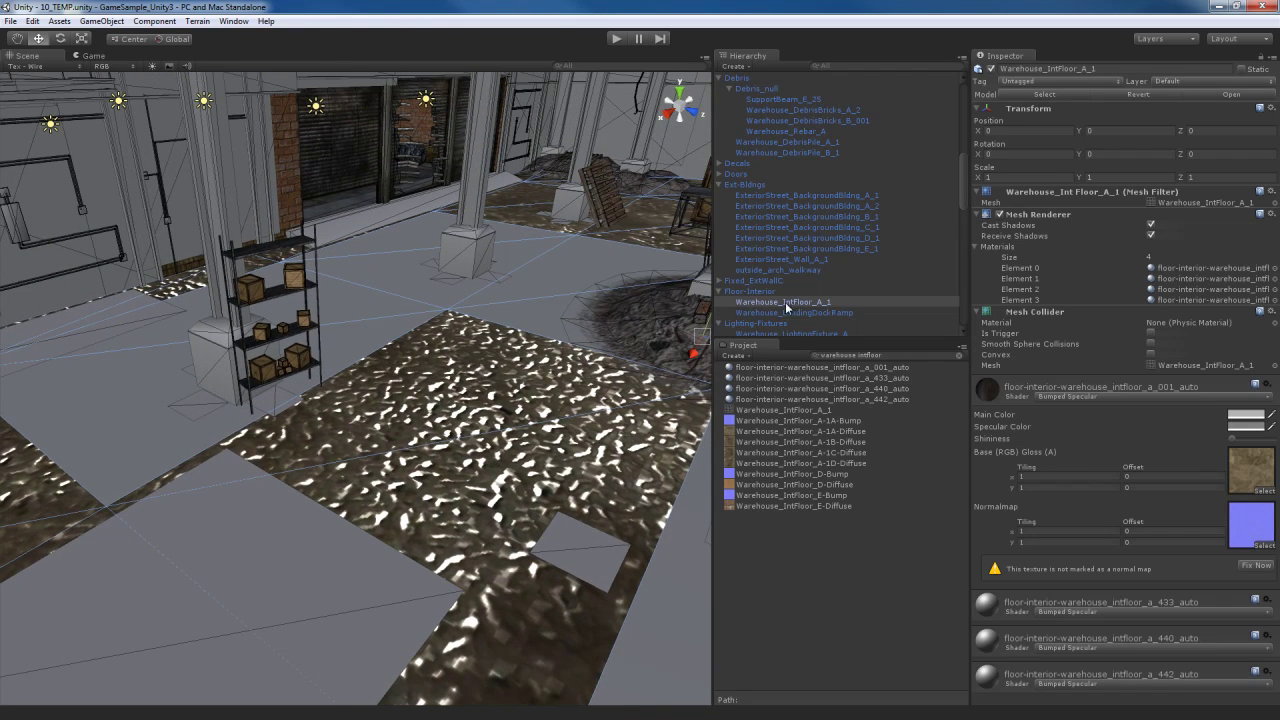
Clear the Project search, enable Swap UVs on the Floor-Interior model, and apply the import settings
left_click(812, 306)
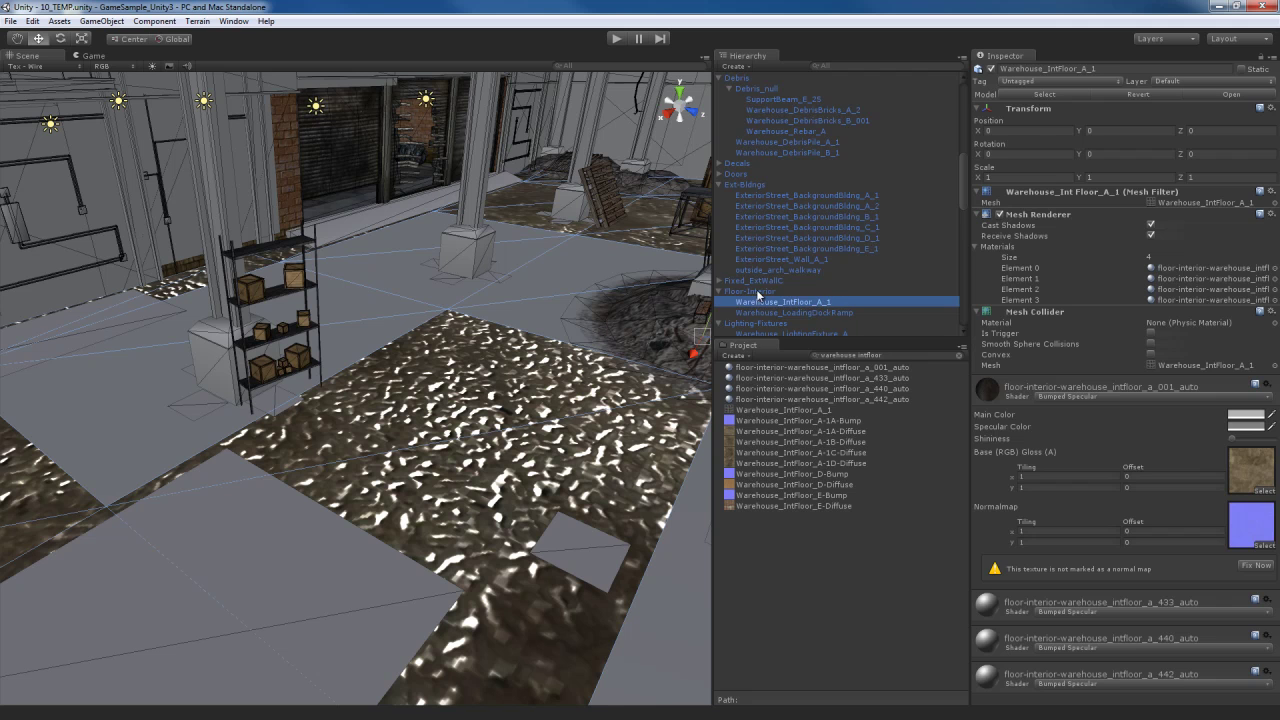
left_click(757, 291)
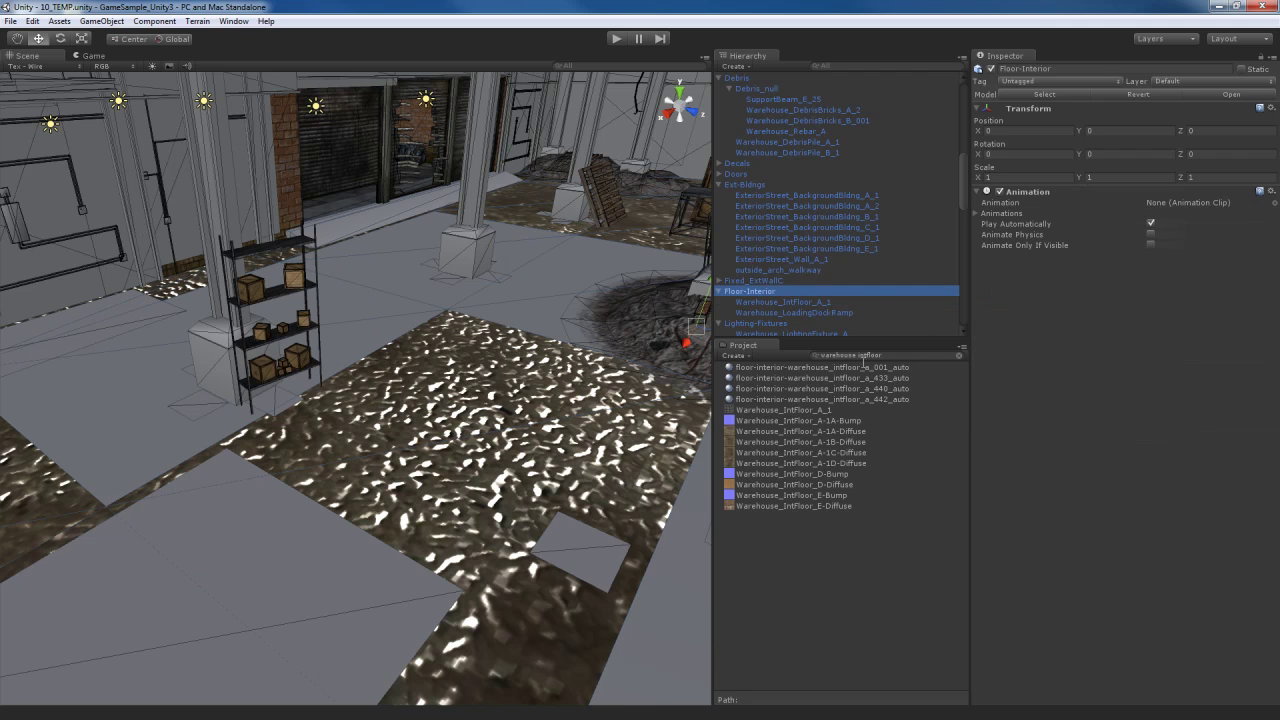
left_click(958, 358)
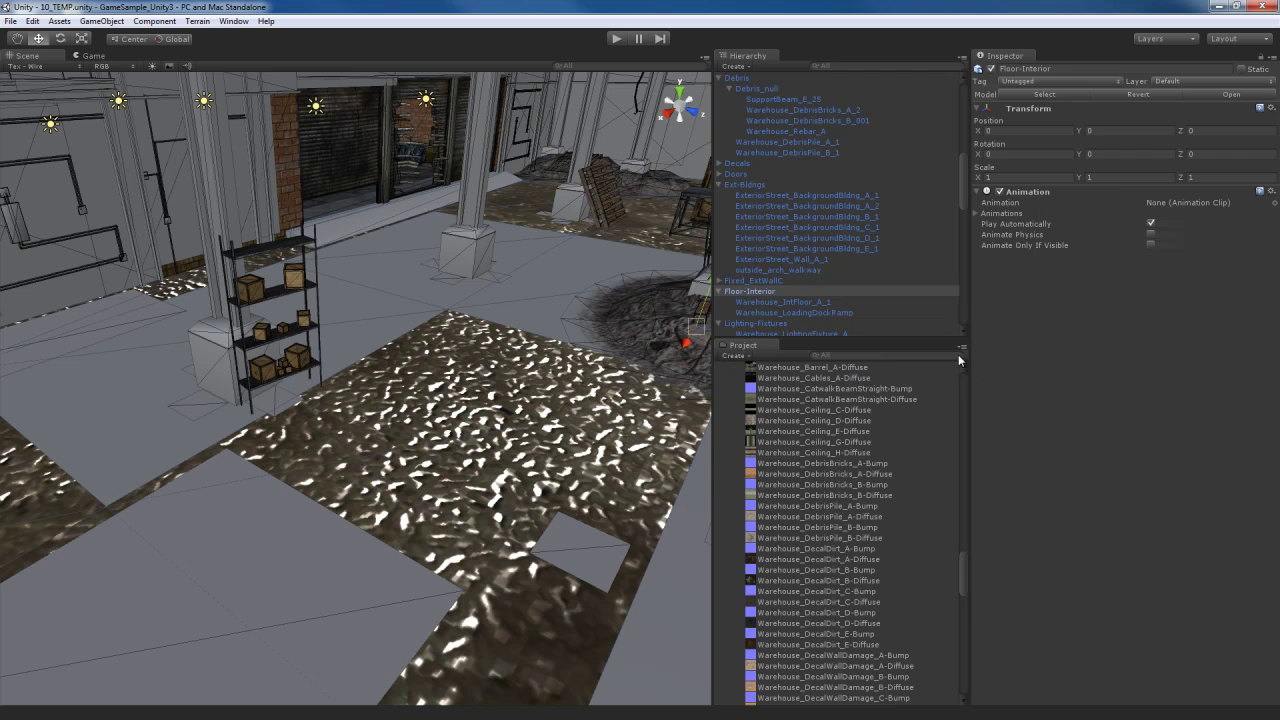
scroll(824, 480, "up", 10)
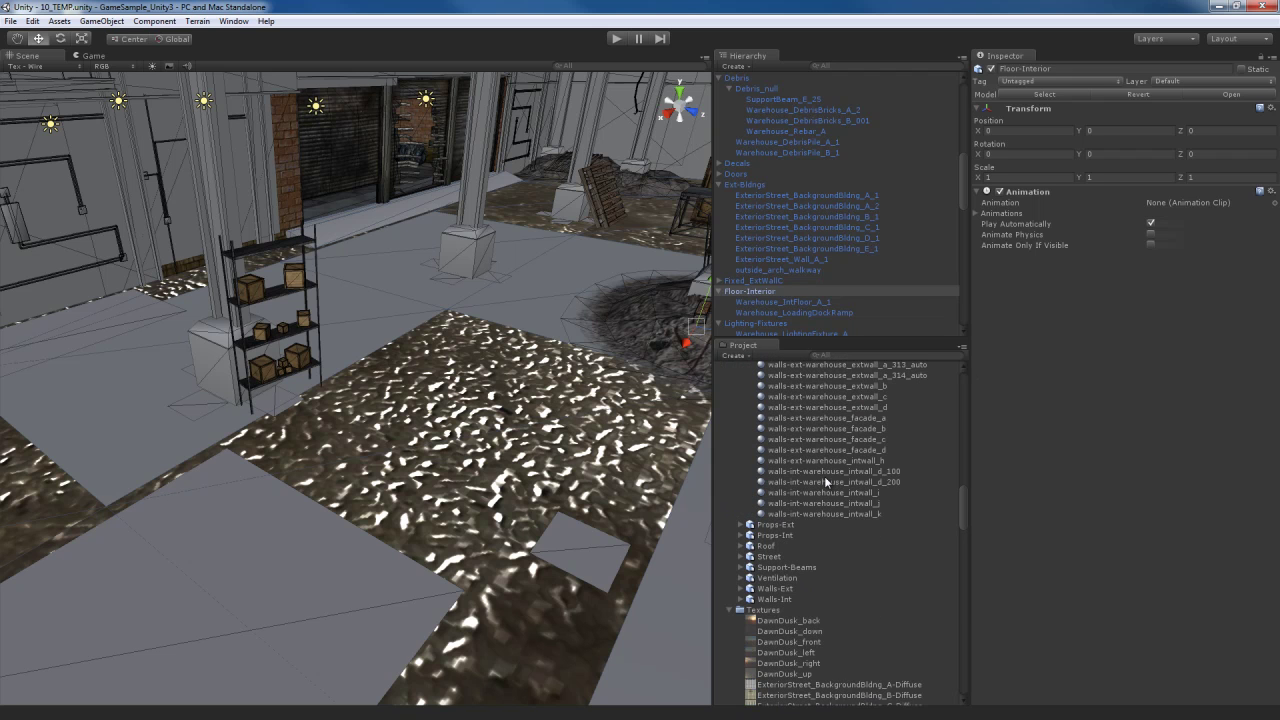
scroll(798, 518, "down", 2)
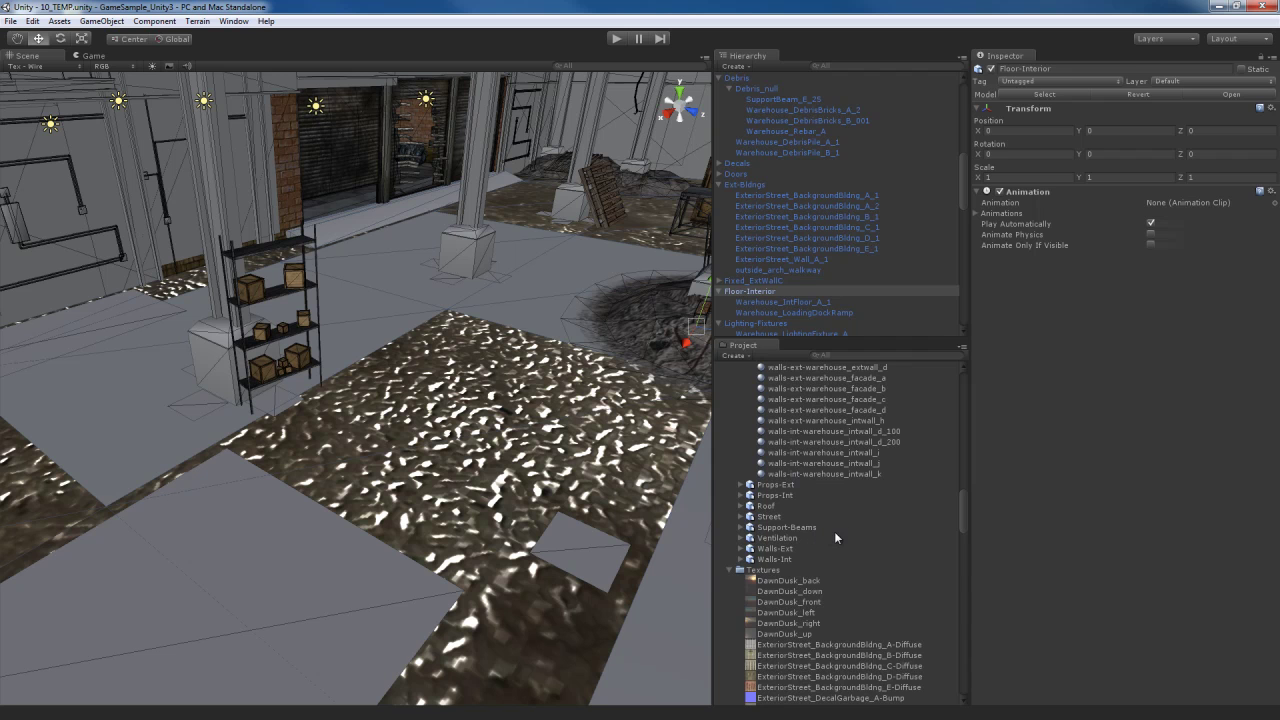
scroll(834, 531, "up", 15)
scroll(836, 537, "up", 5)
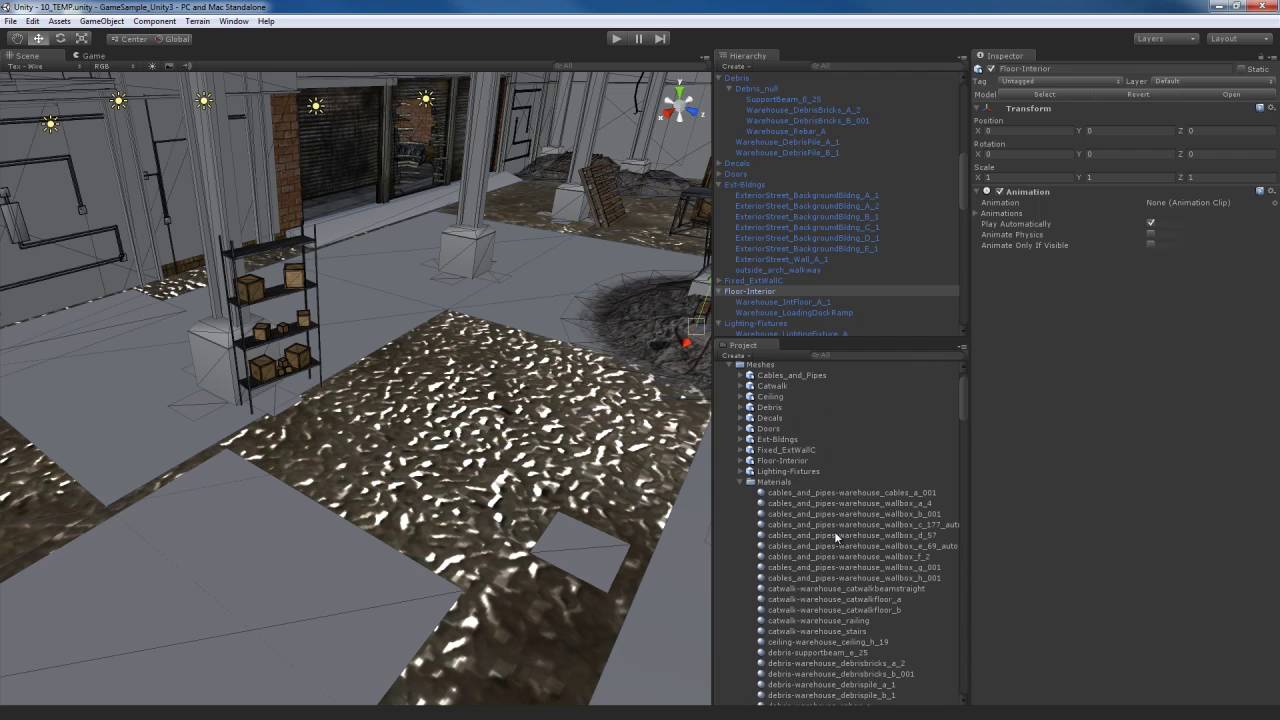
left_click(741, 482)
left_click(781, 462)
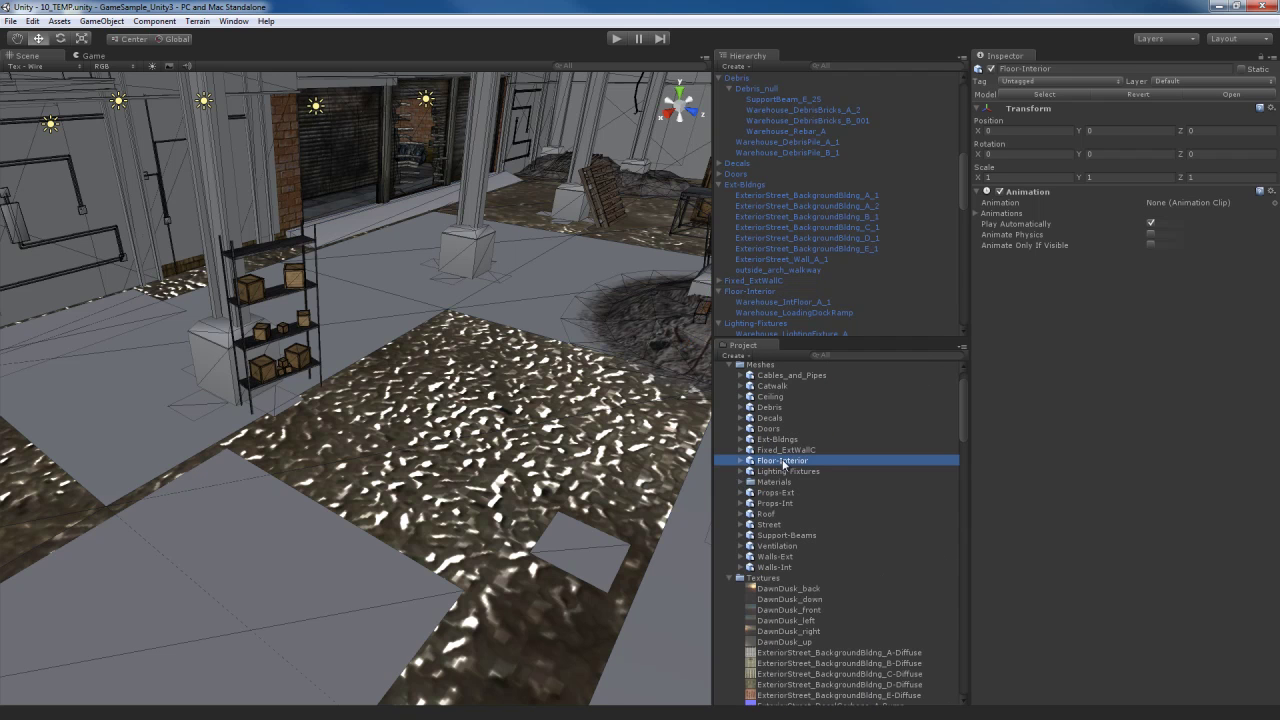
left_click(1078, 309)
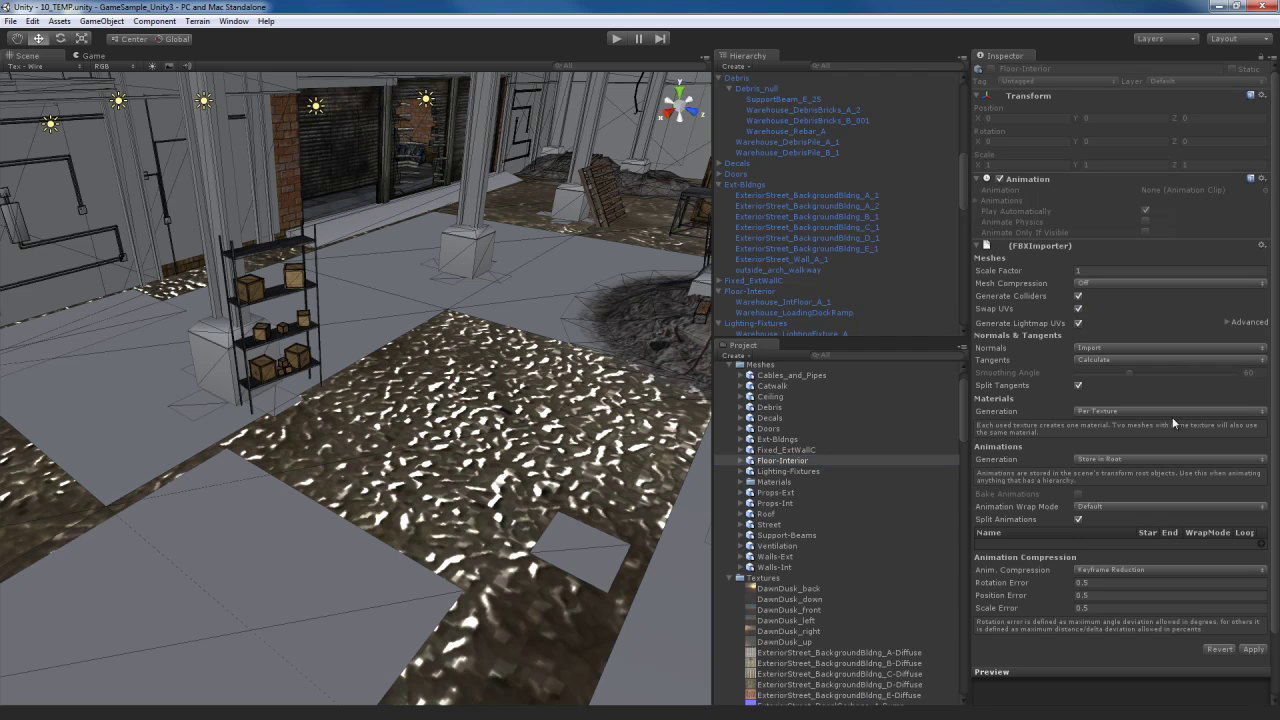
left_click(1253, 649)
right_click_drag(576, 453, 508, 451)
Select Warehouse_IntFloor_A_1 and use Fix Now to mark its bump texture as a normal map
left_click(494, 400)
scroll(487, 451, "down", 2)
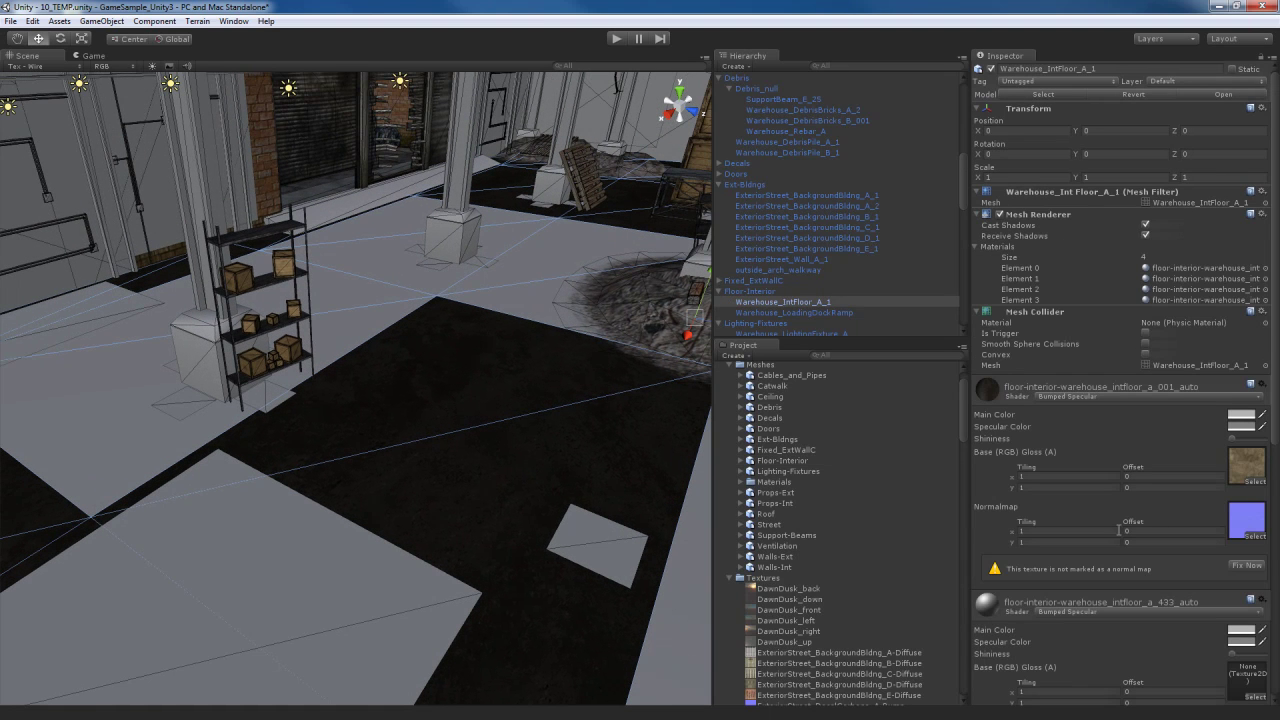
left_click(1246, 566)
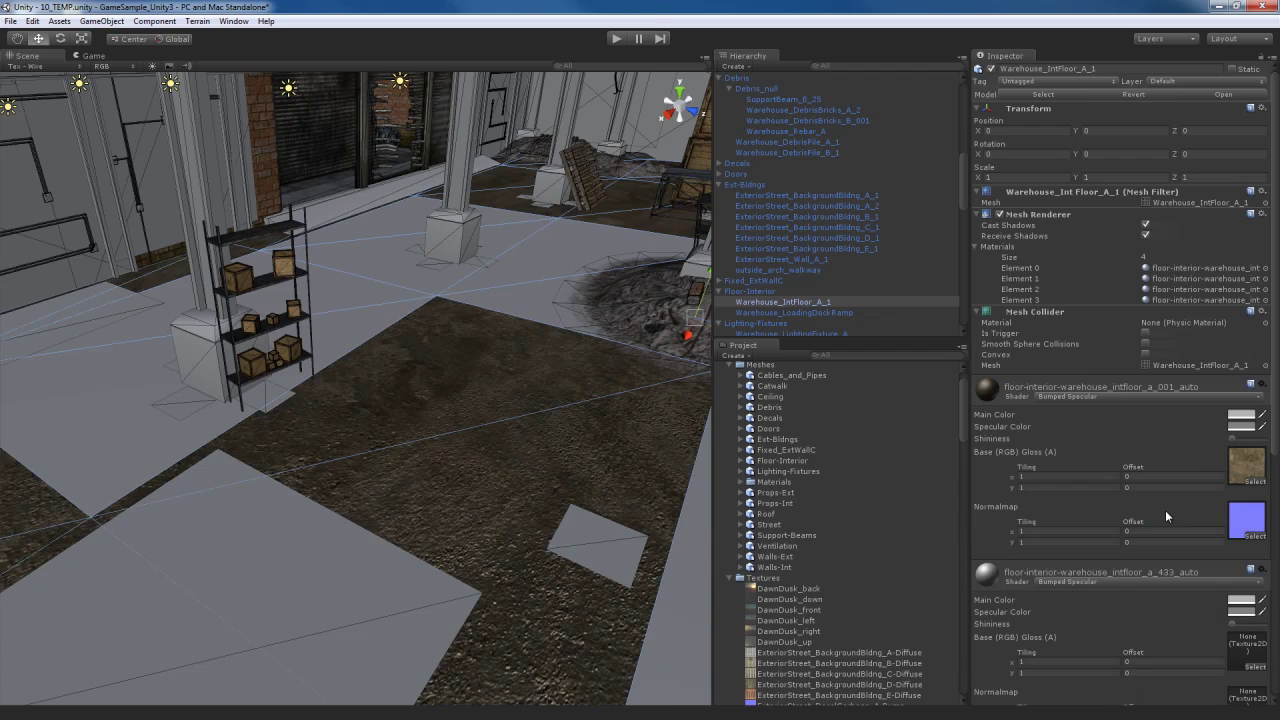
right_click_drag(400, 485, 471, 471)
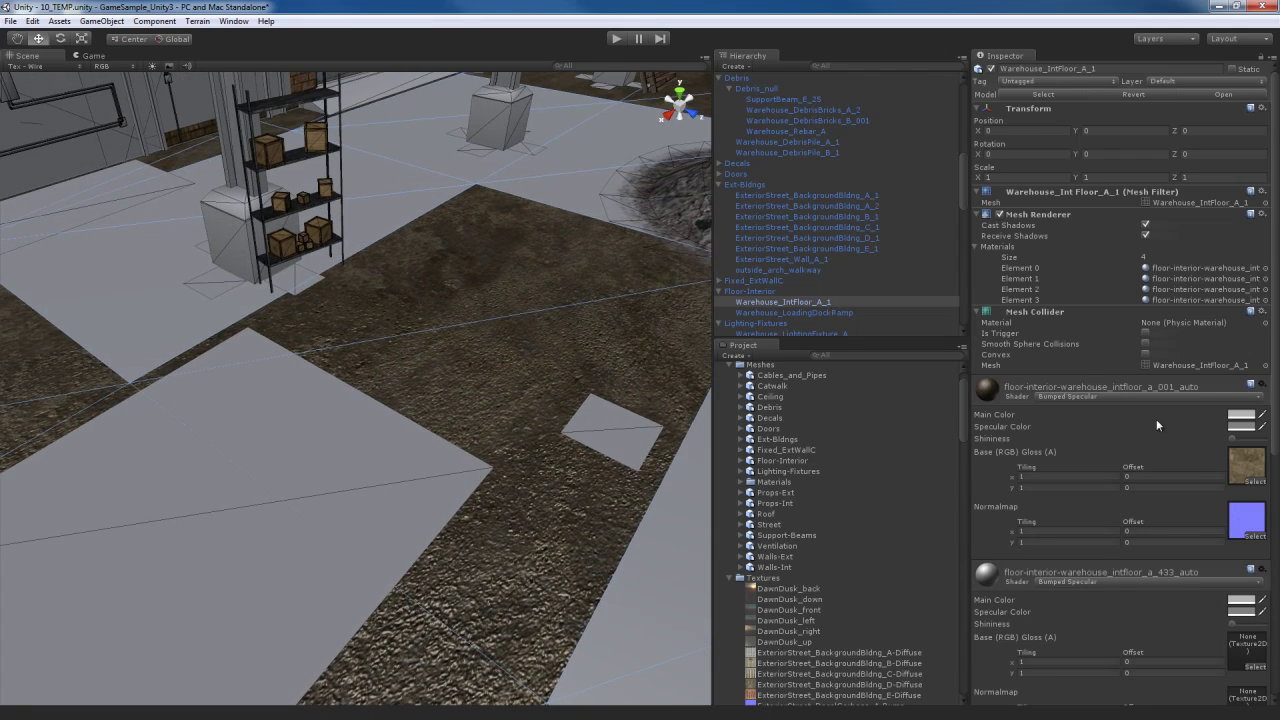
Search 'warehouse intfloor' and give material 433 the A-1B diffuse base and A-1A bump normal map
left_click(1176, 386)
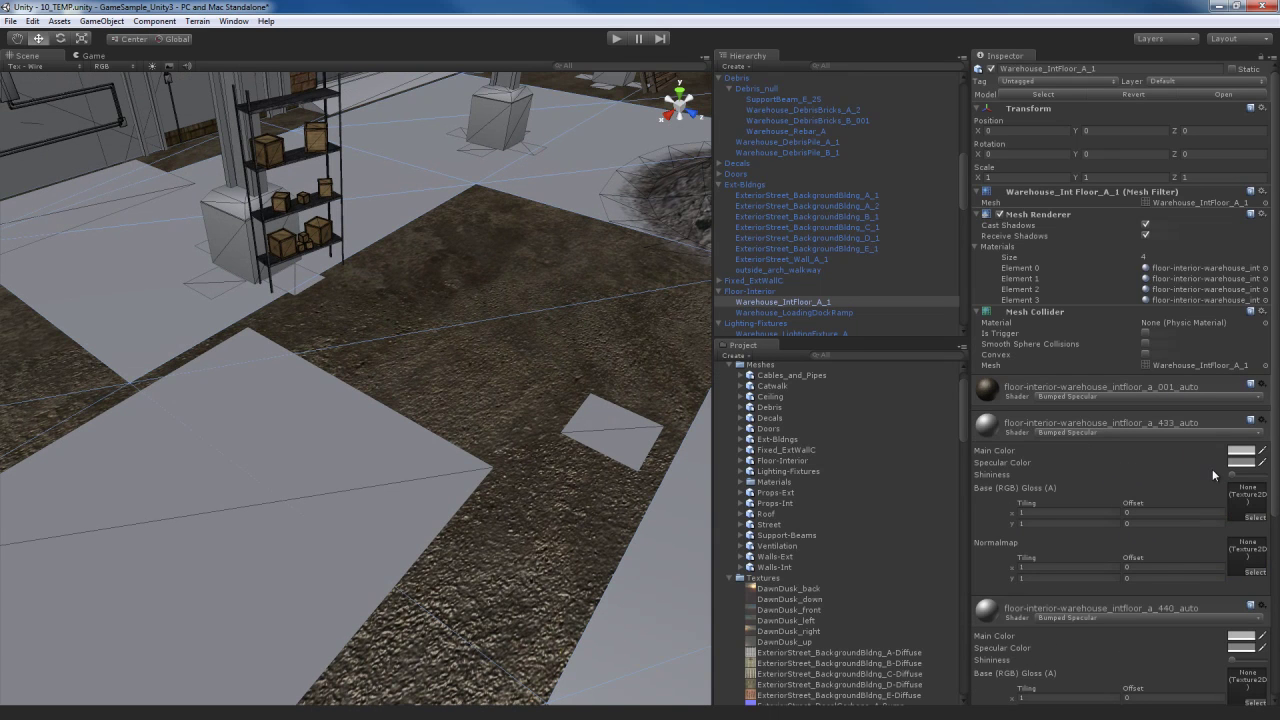
left_click(853, 355)
type("wa")
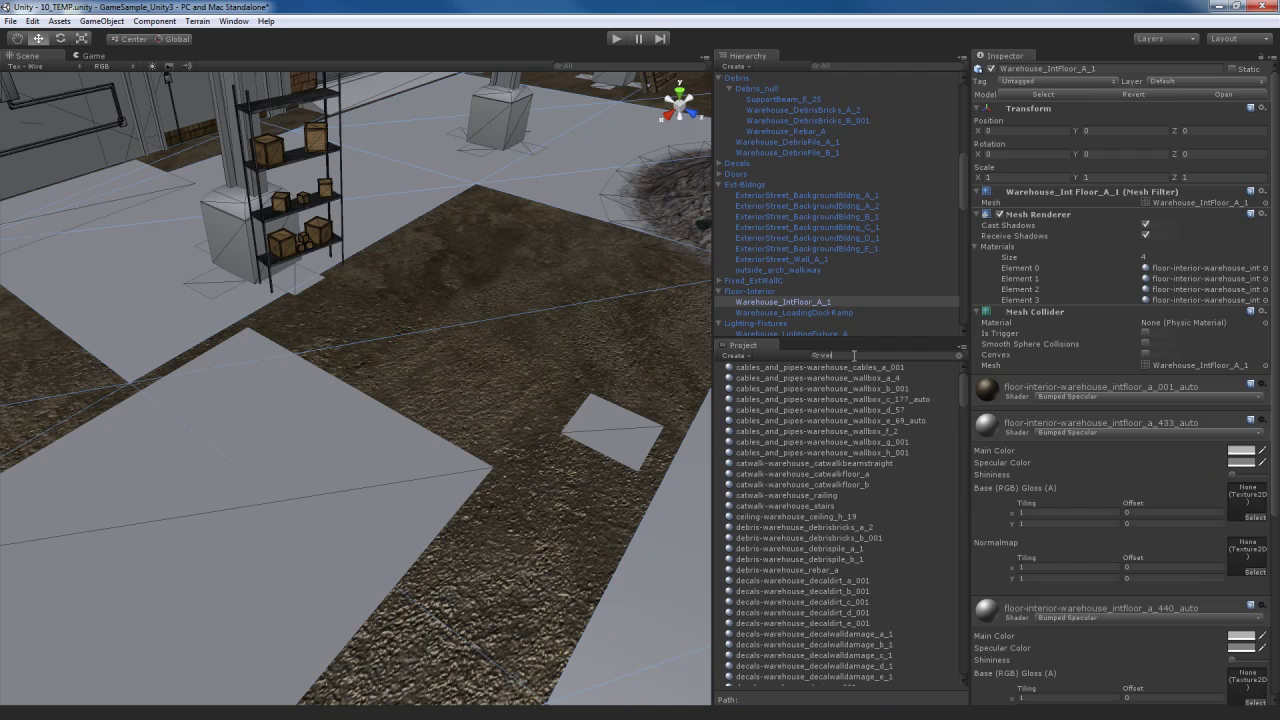
type("rehouse int")
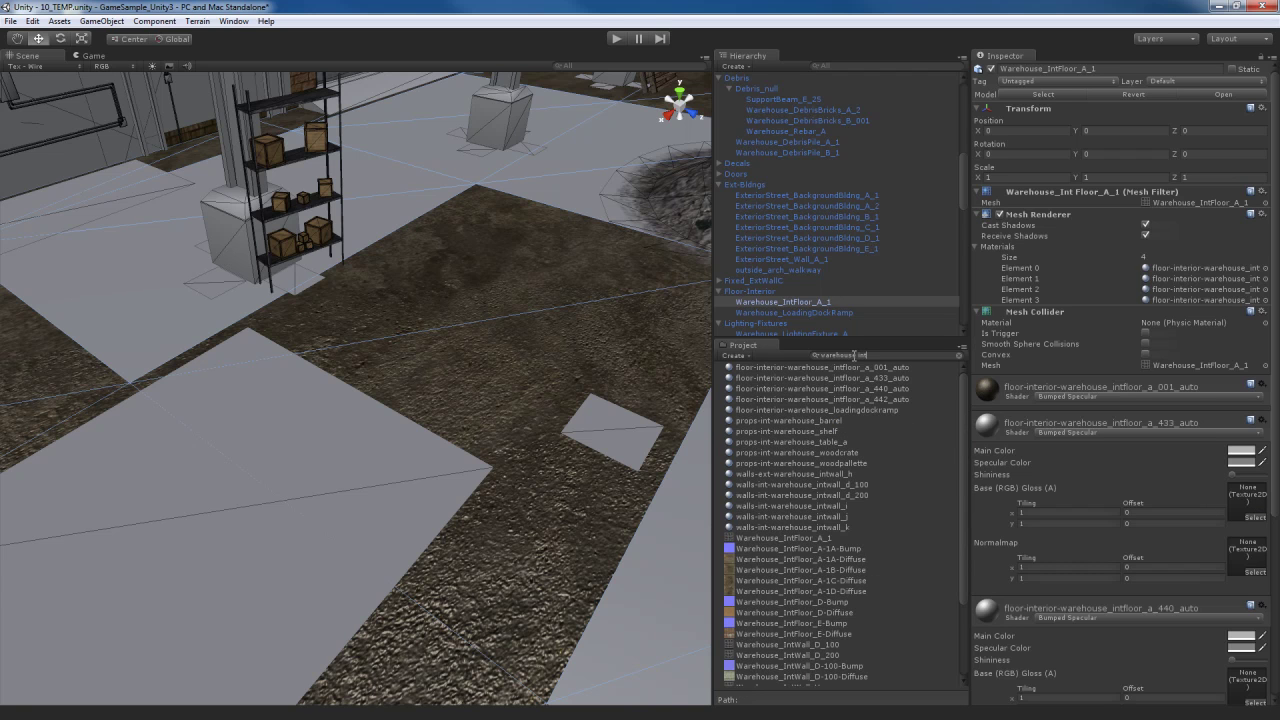
type("floor")
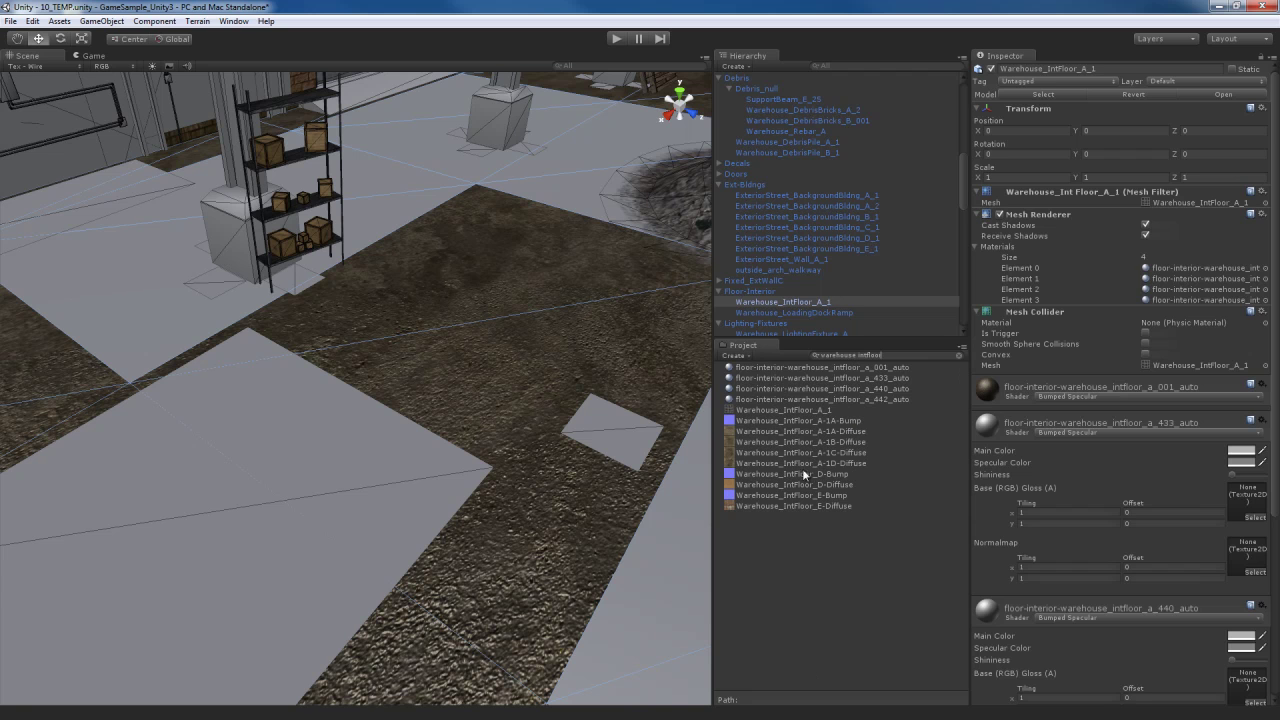
left_click_drag(811, 441, 1246, 500)
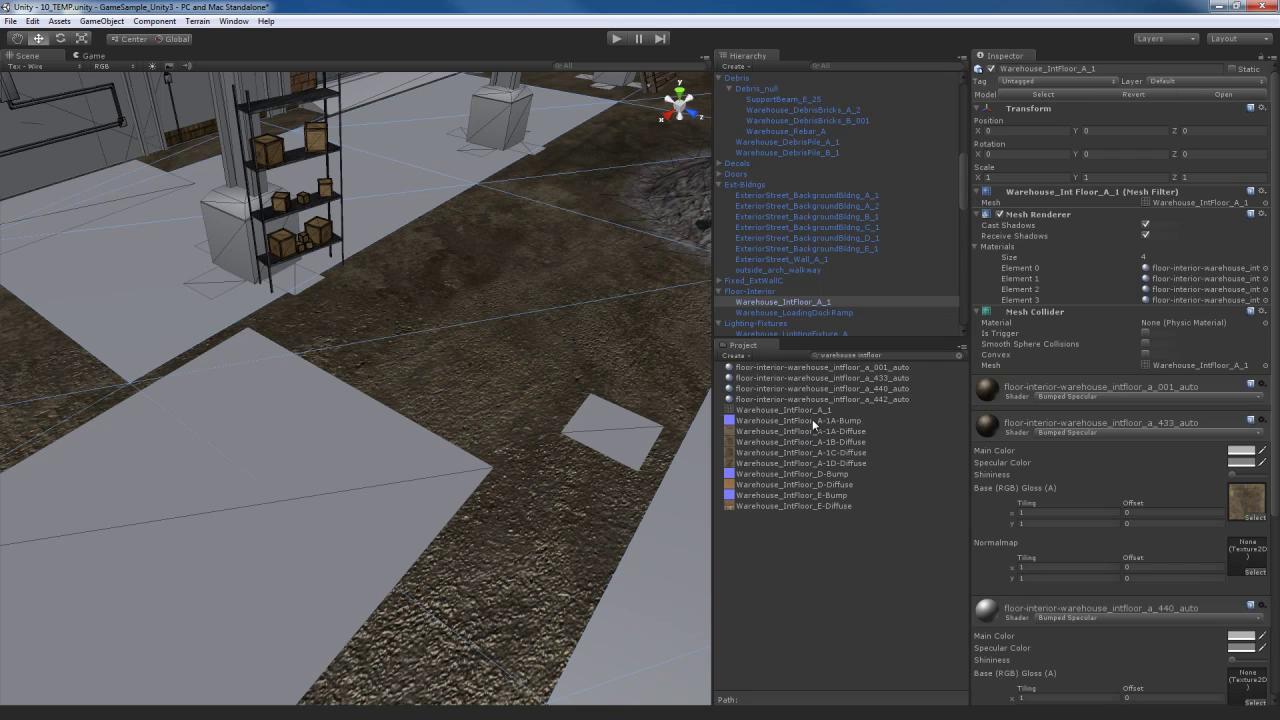
left_click_drag(812, 420, 1246, 556)
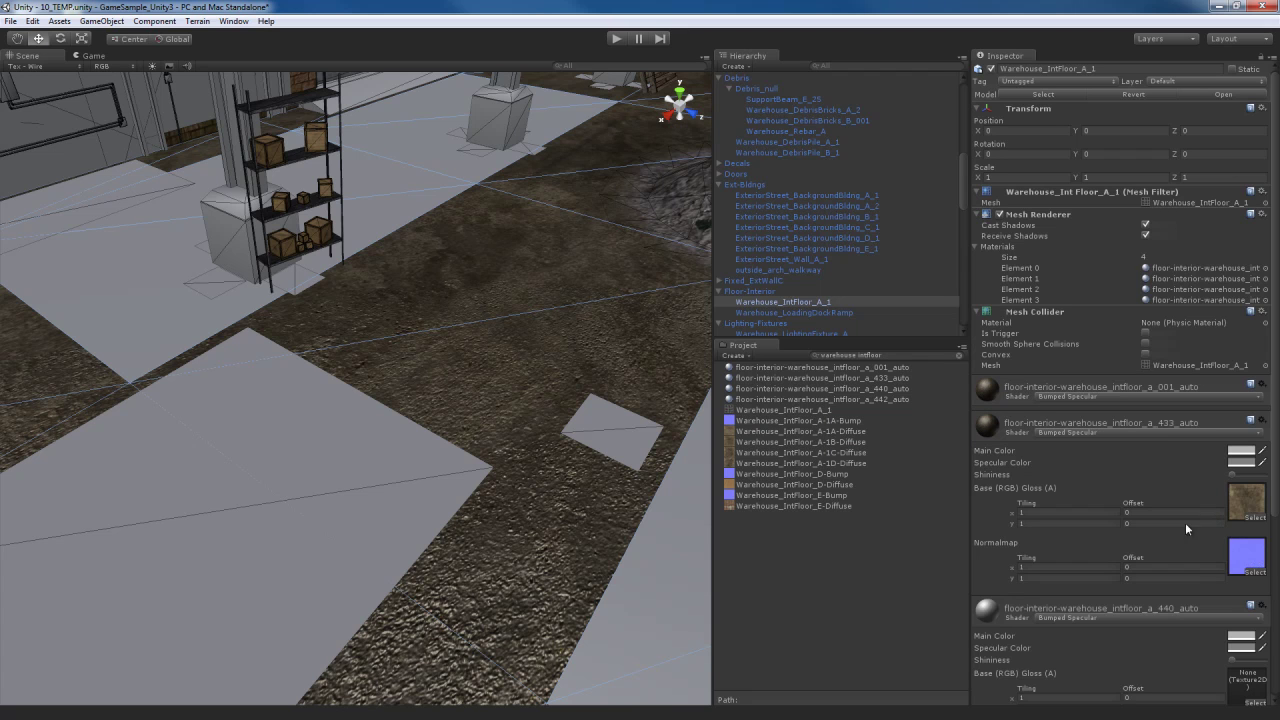
left_click(1160, 424)
Give materials 440 and 442 the A-1C and A-1D diffuse bases, each with the A-1A bump normal map
left_click_drag(506, 352, 549, 343, "alt")
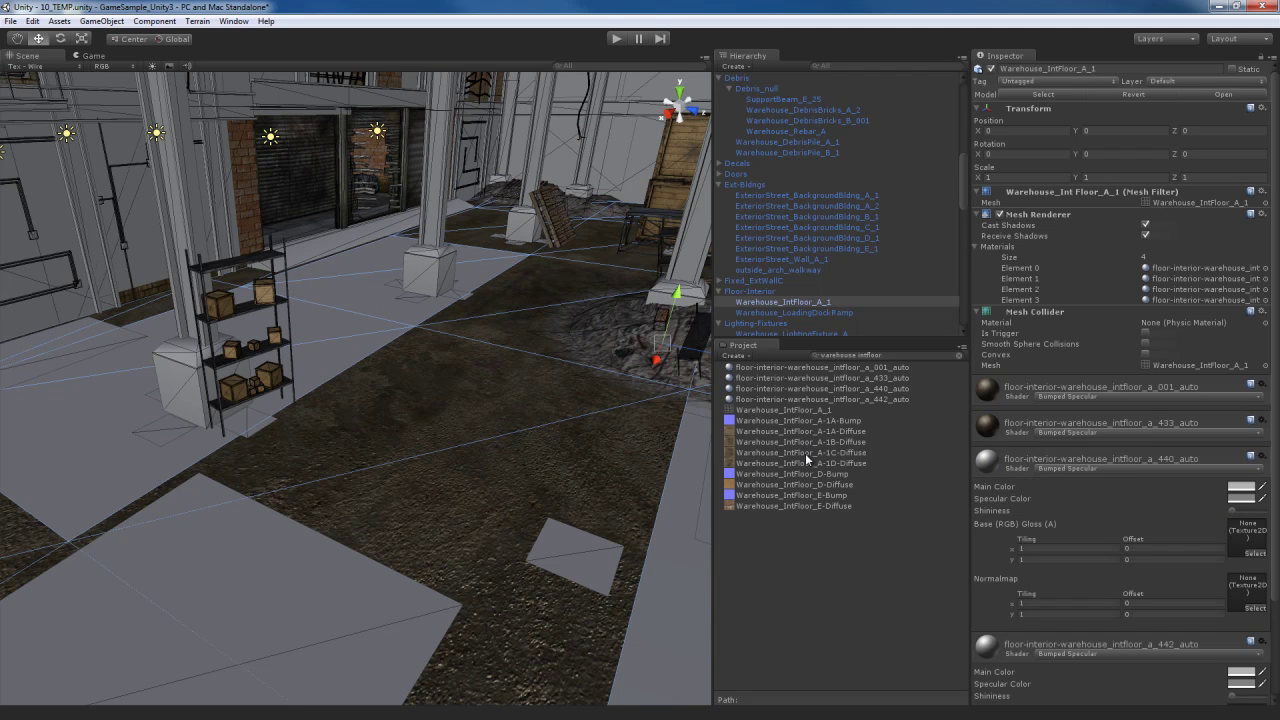
left_click_drag(805, 452, 1245, 540)
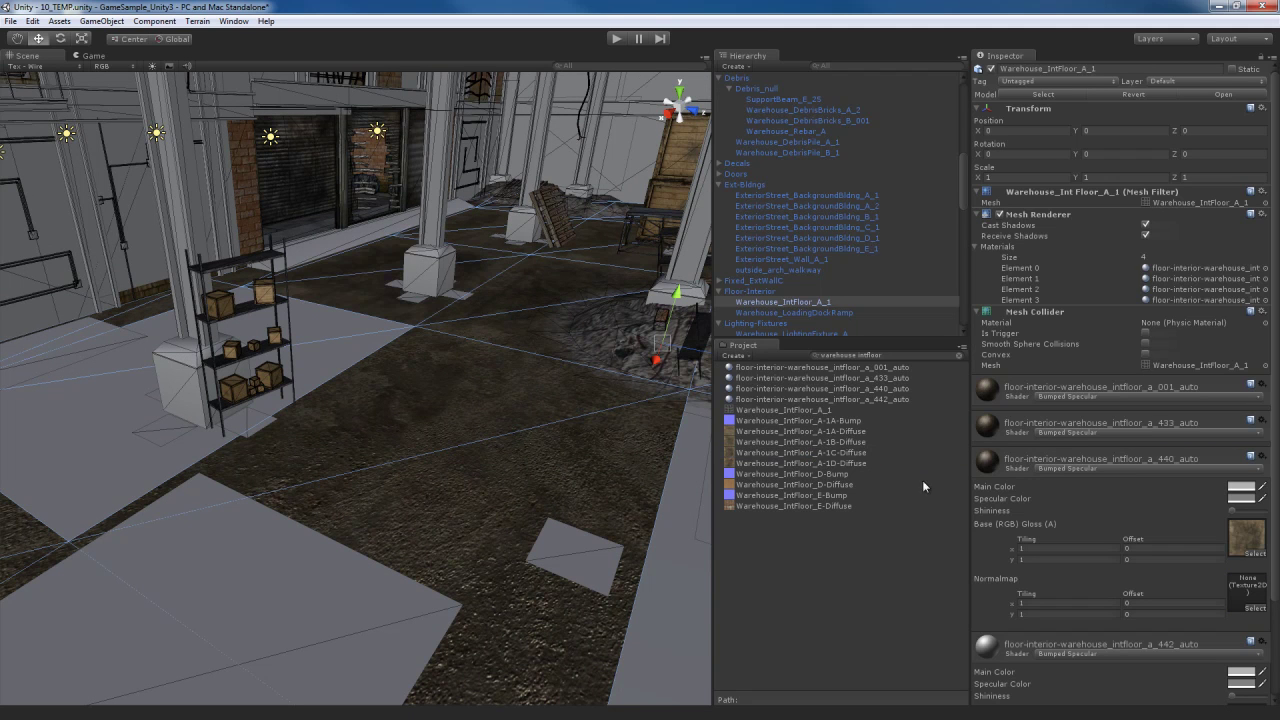
left_click_drag(827, 420, 1247, 592)
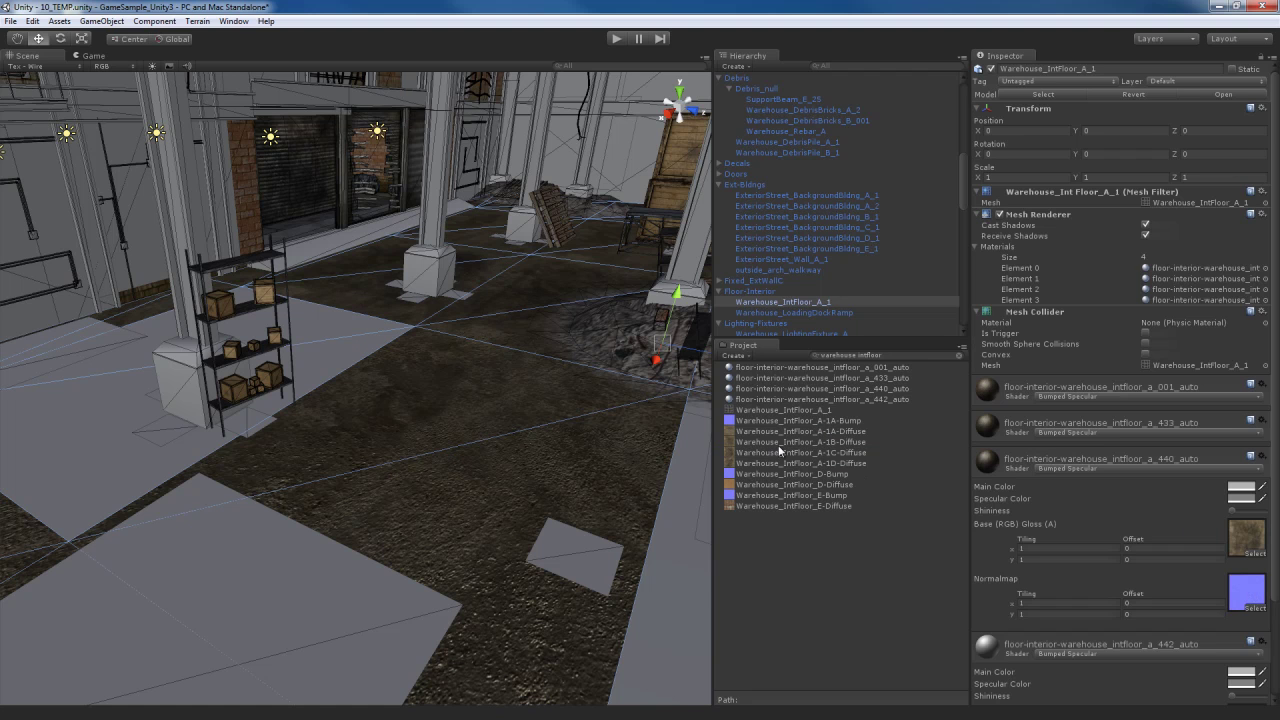
left_click(1122, 458)
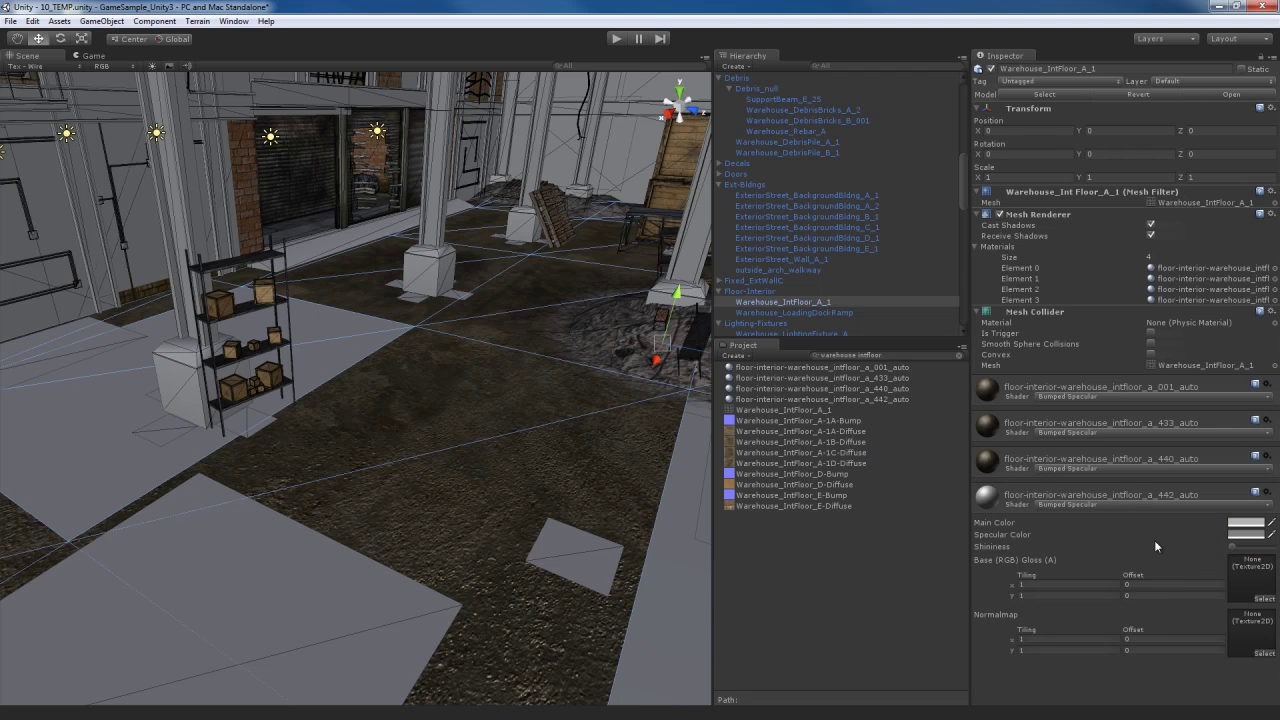
left_click_drag(807, 462, 1248, 578)
left_click_drag(907, 515, 1252, 634)
right_click_drag(575, 454, 474, 418)
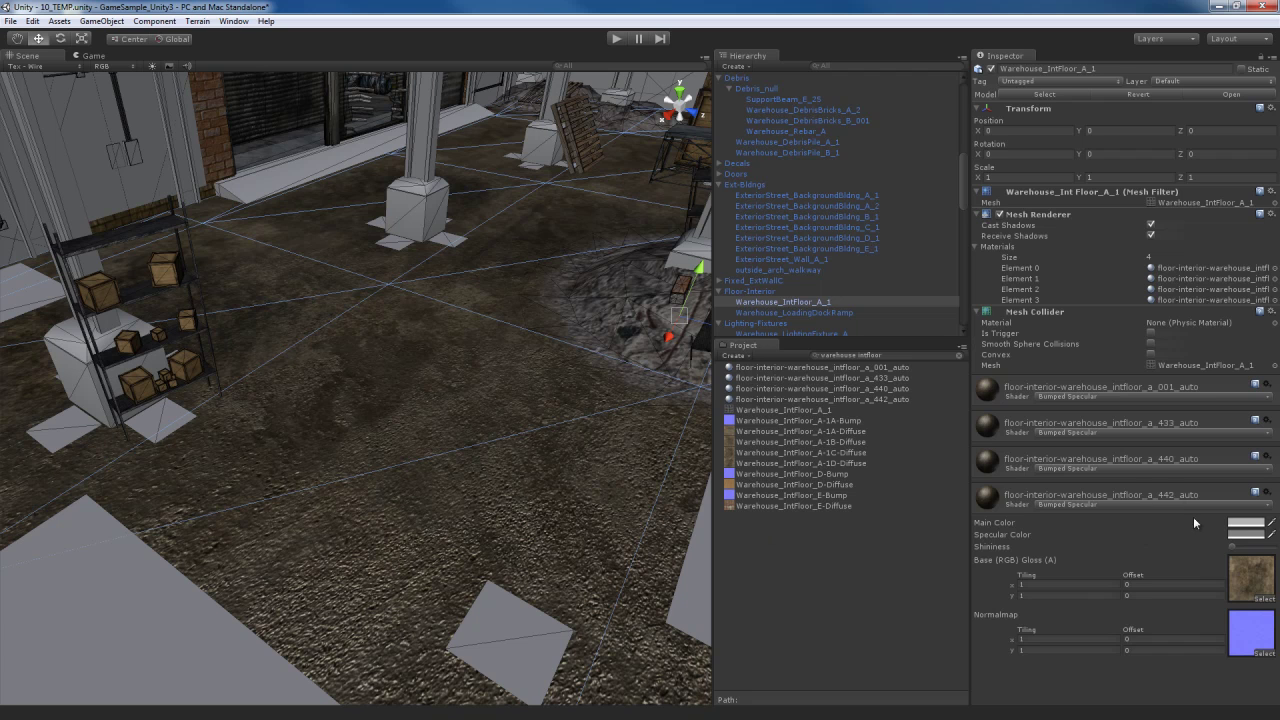
Turn on Generate Alpha from Greyscale for Warehouse_IntFloor_A-1A-Diffuse and apply it
left_click(1101, 491)
left_click(809, 431)
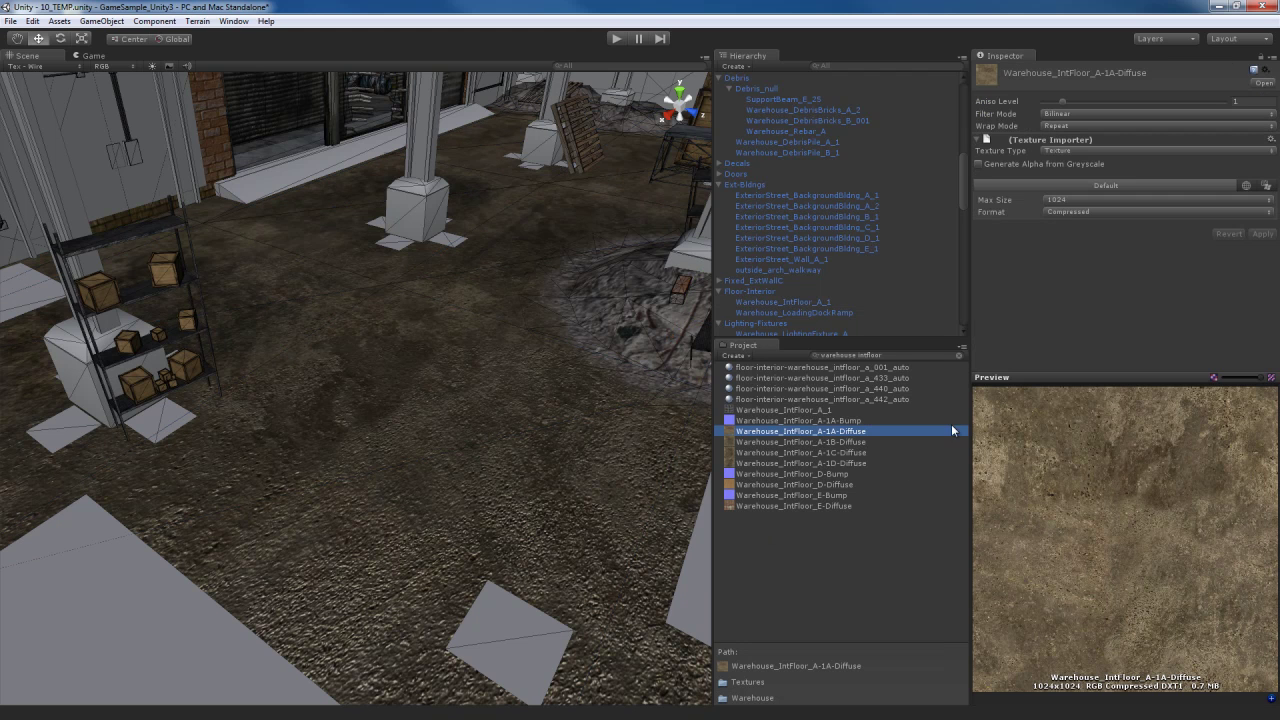
left_click(1050, 165)
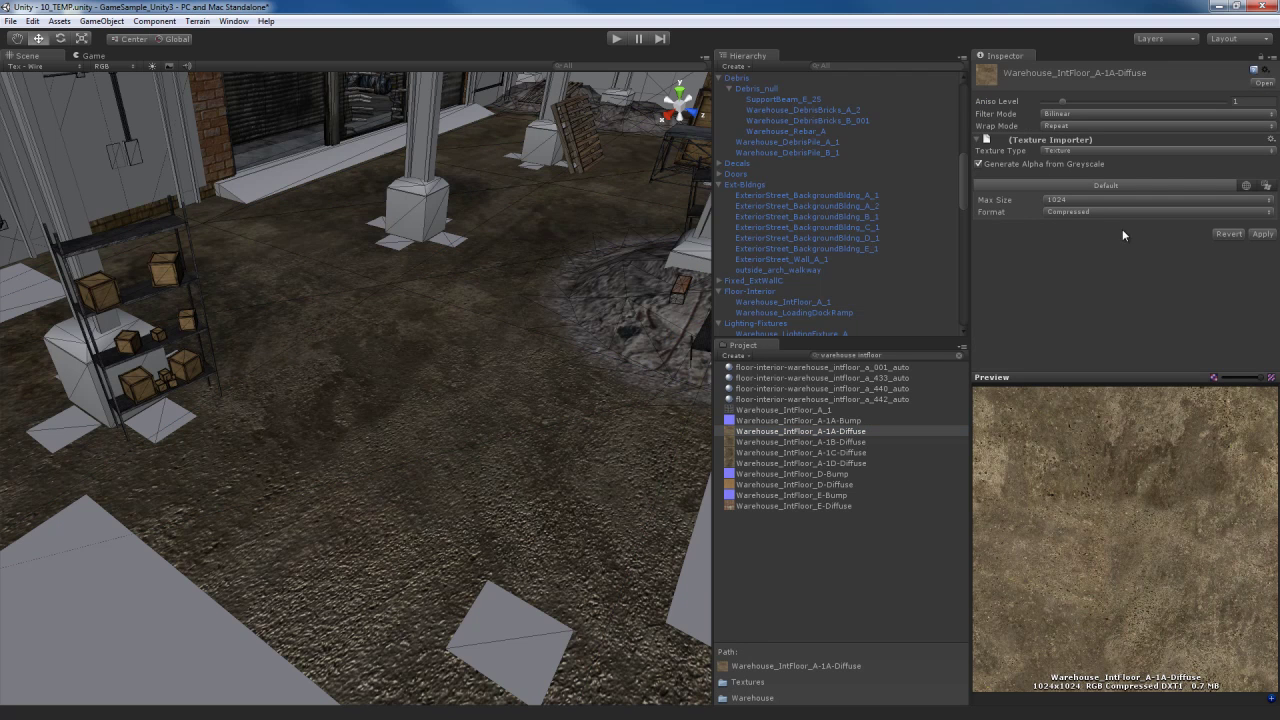
left_click(1263, 233)
Turn on Generate Alpha from Greyscale for the A-1B and A-1D floor diffuses and apply
left_click(820, 442)
left_click(1052, 167)
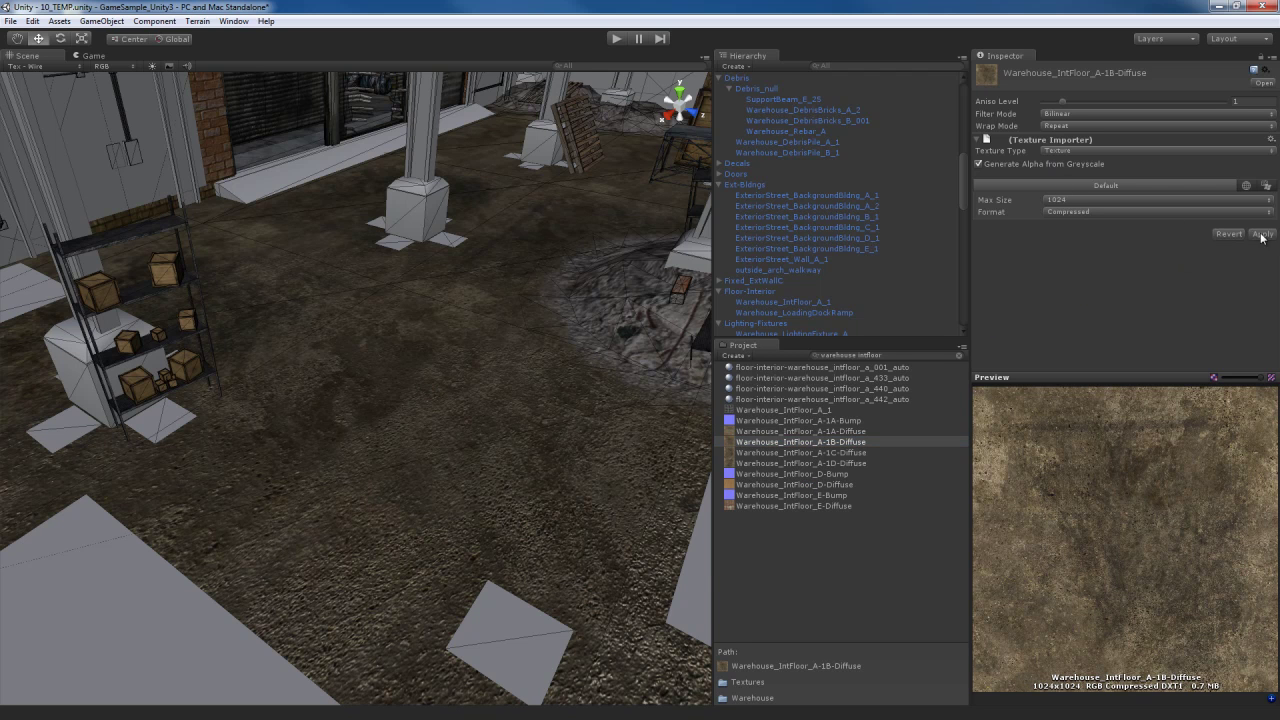
left_click(1263, 233)
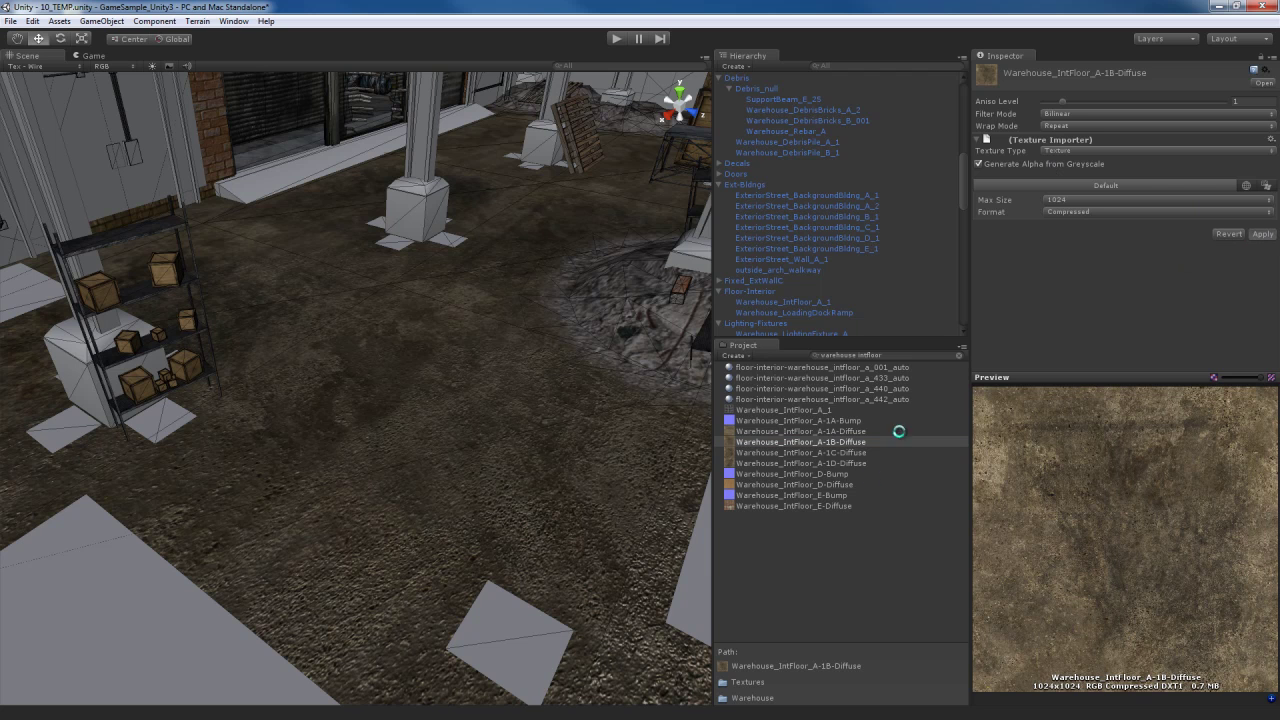
left_click(835, 452)
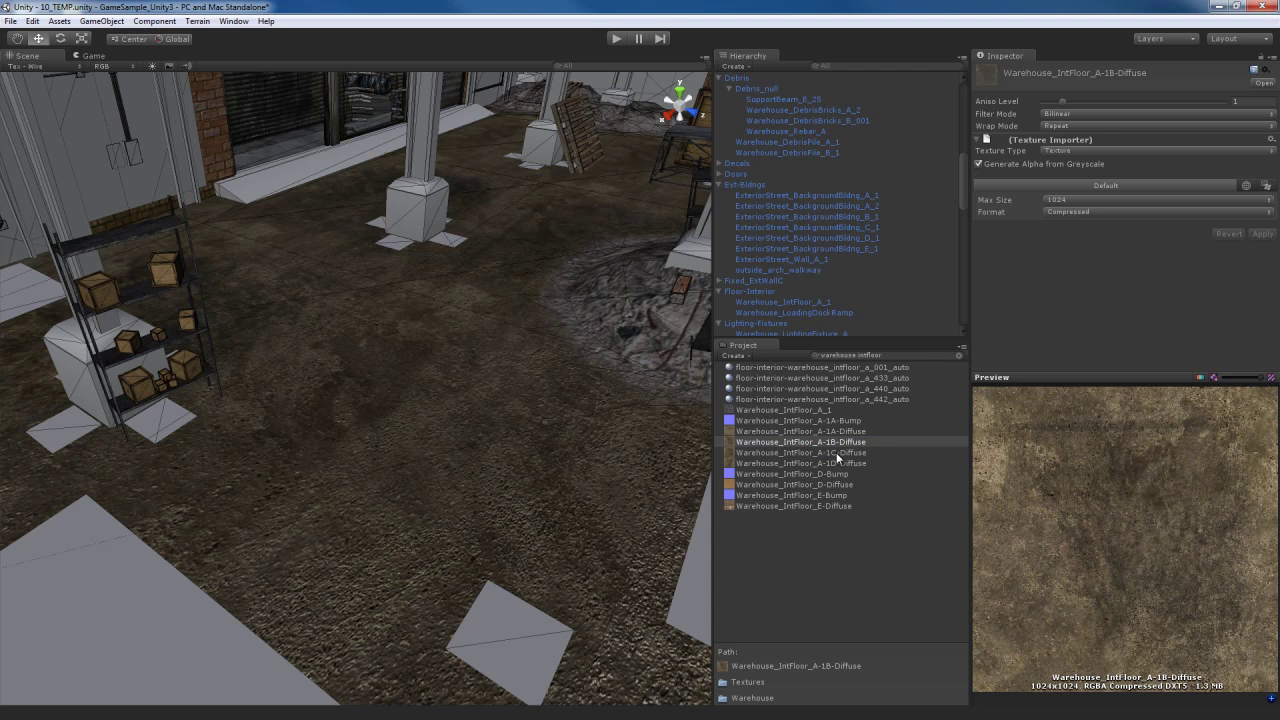
left_click(828, 463)
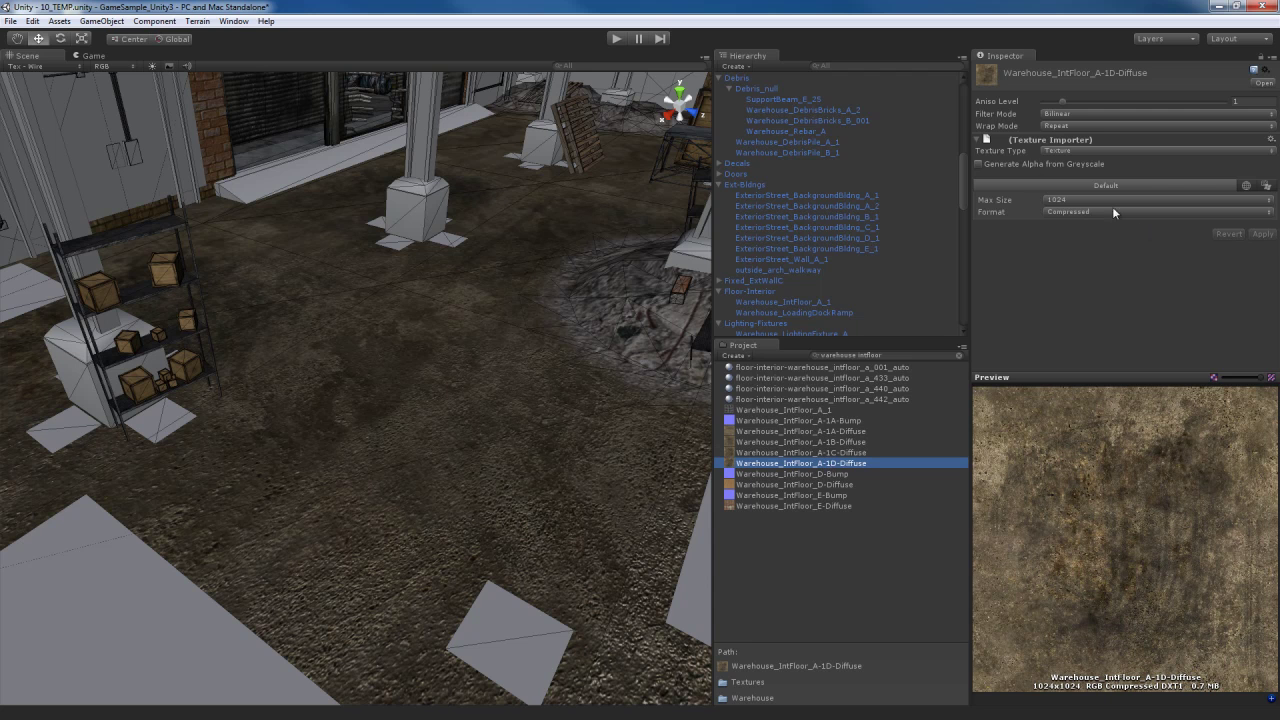
left_click(1028, 163)
left_click(1262, 234)
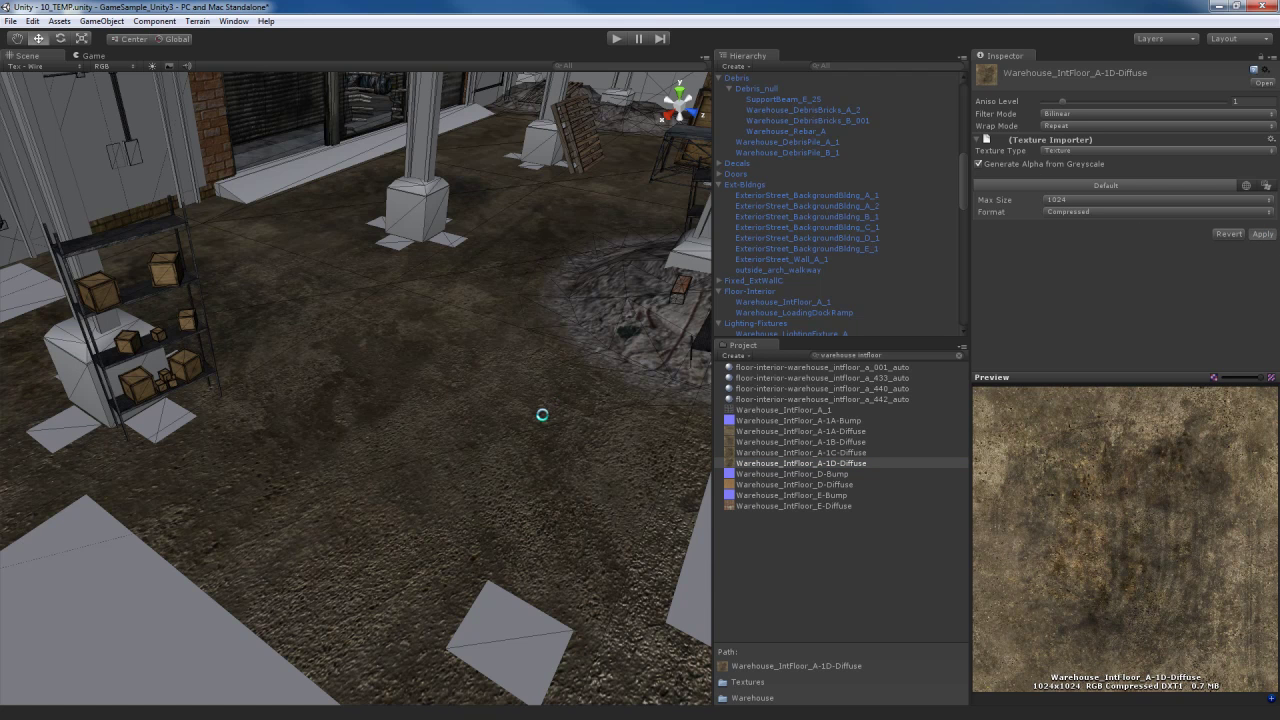
Select the Warehouse_DecalDirt_C_001 dirt decal plane on the warehouse floor
right_click_drag(542, 414, 404, 464)
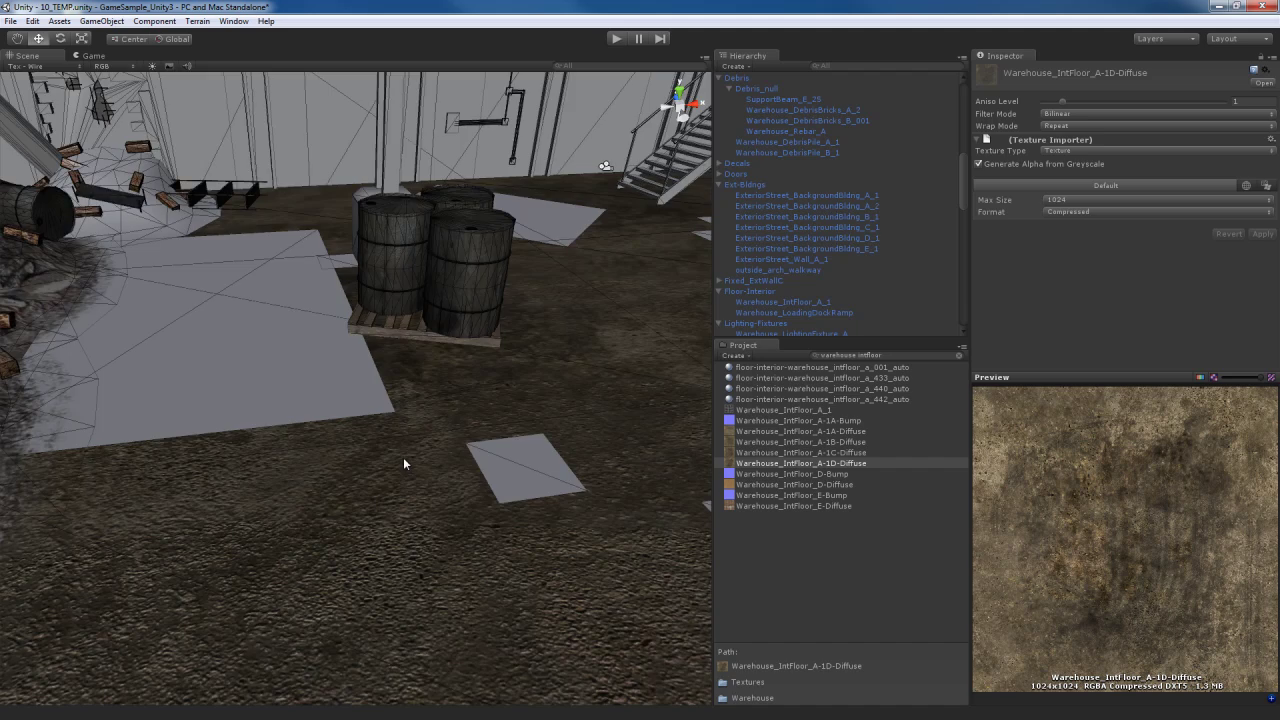
right_click_drag(404, 464, 585, 481)
left_click(555, 458)
left_click(538, 477)
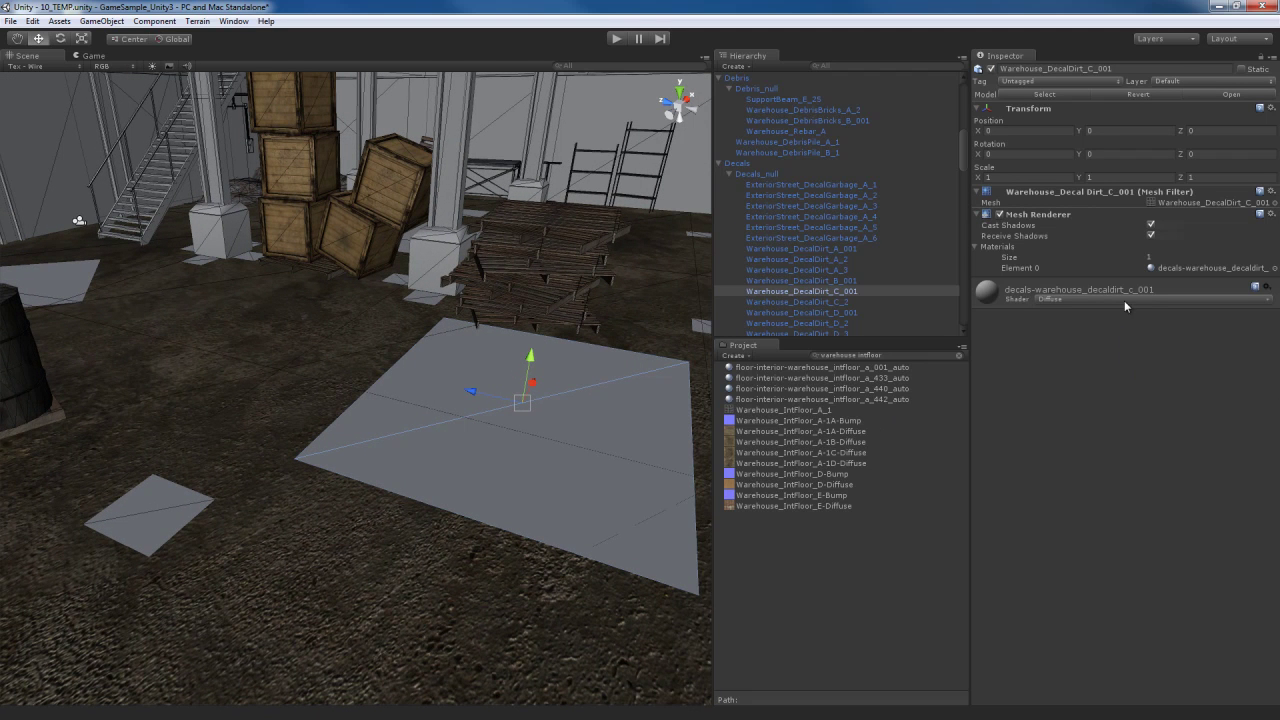
Set the decal material's shader to Transparent/Cutout/Bumped Specular
left_click(1162, 298)
left_click(1178, 285)
left_click(1145, 296)
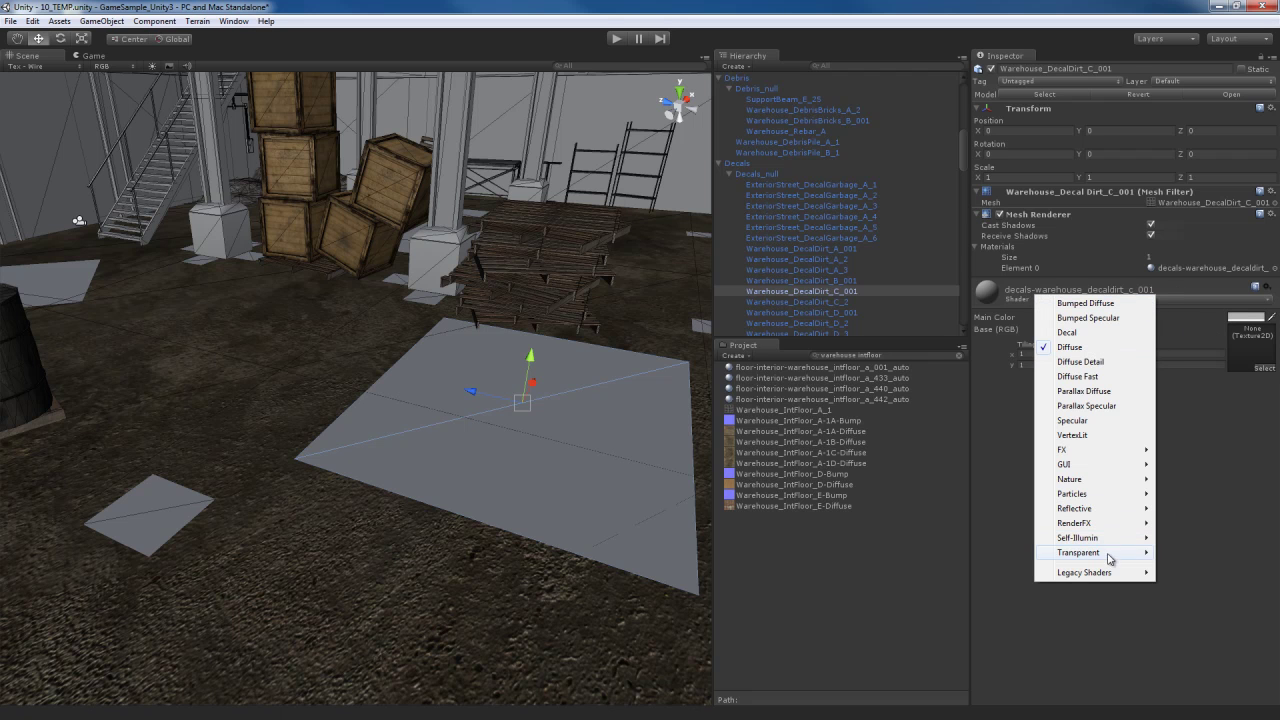
mouse_move(1111, 553)
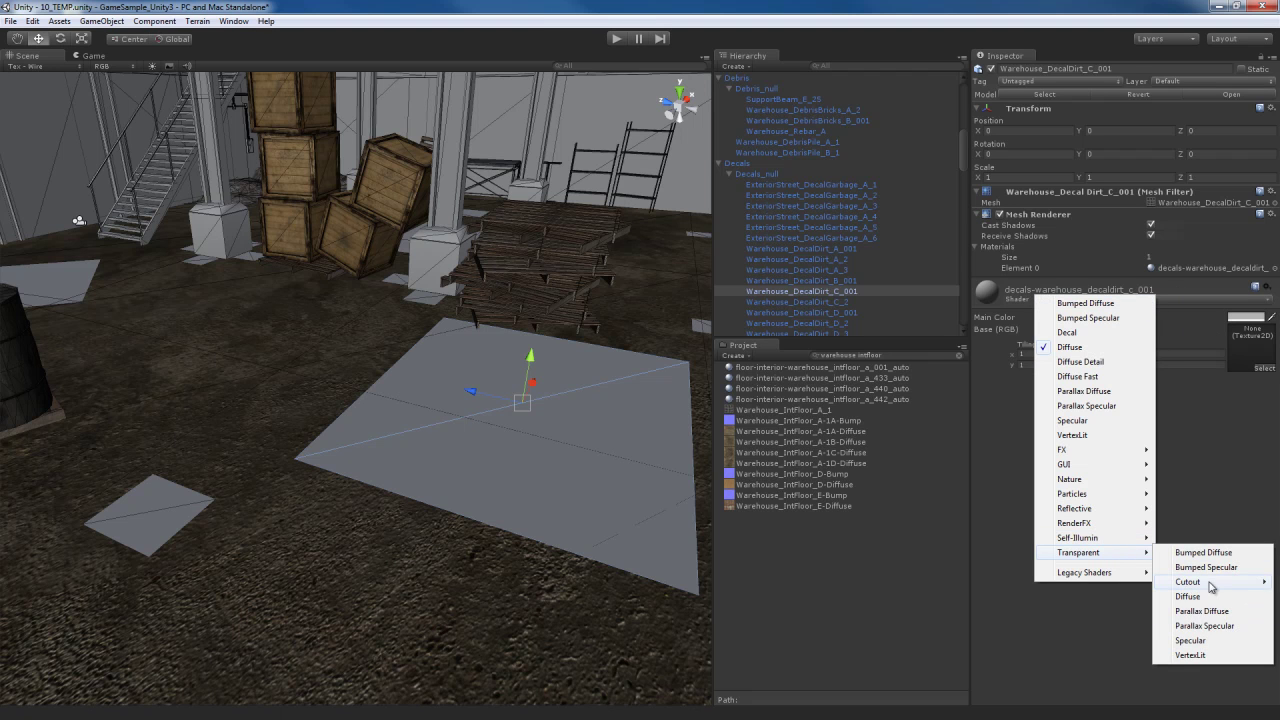
mouse_move(1200, 582)
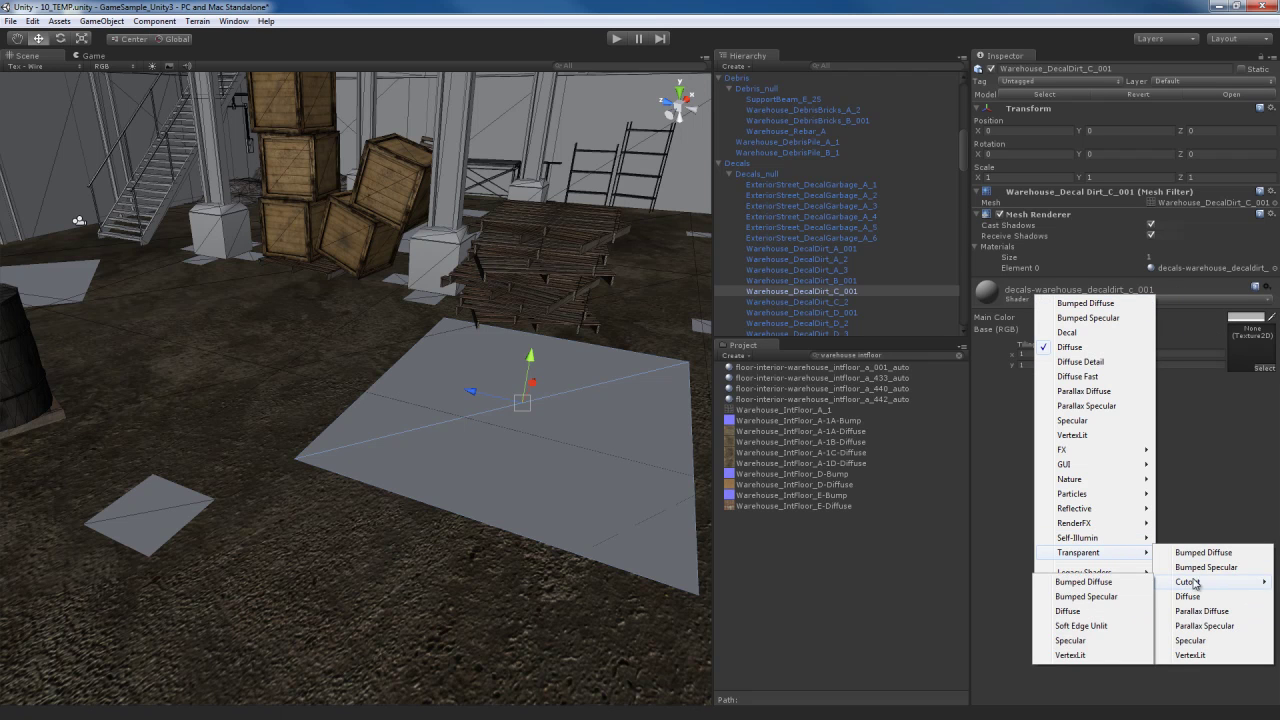
left_click(1086, 597)
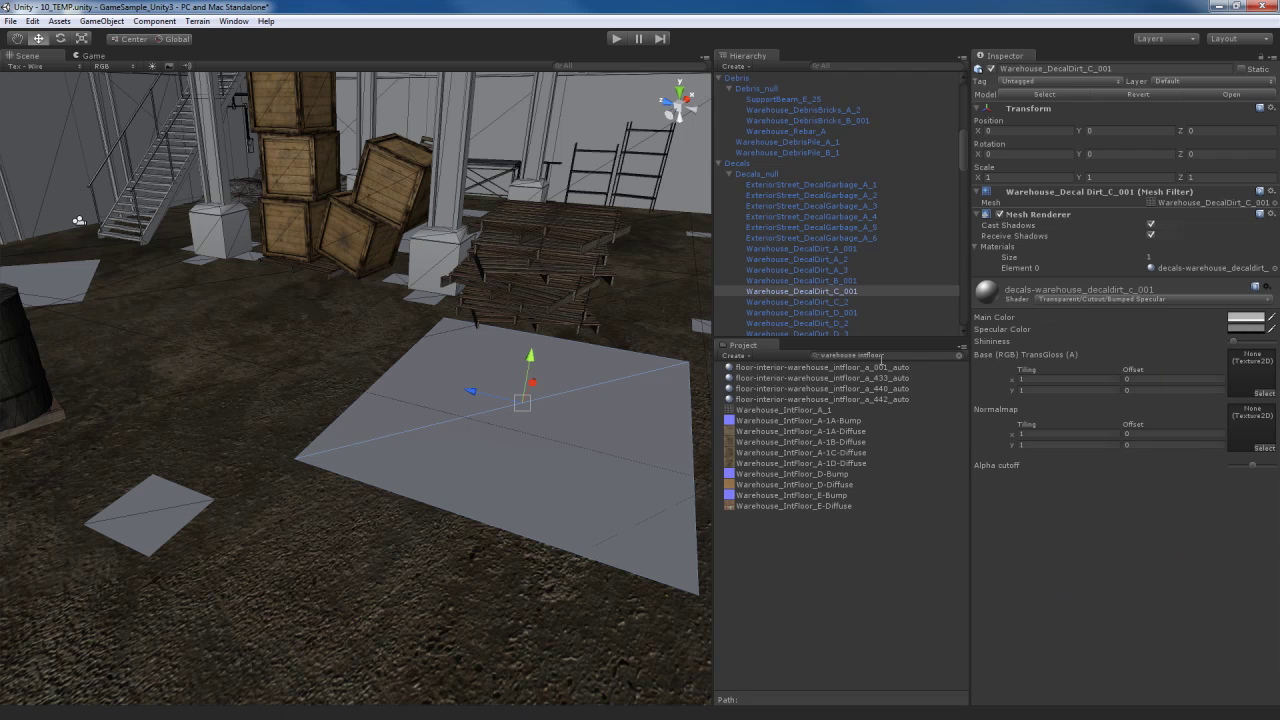
Search the Project for 'decald', assign DecalDirt C diffuse as Base and C bump as normal map
left_click(888, 355)
type("decal")
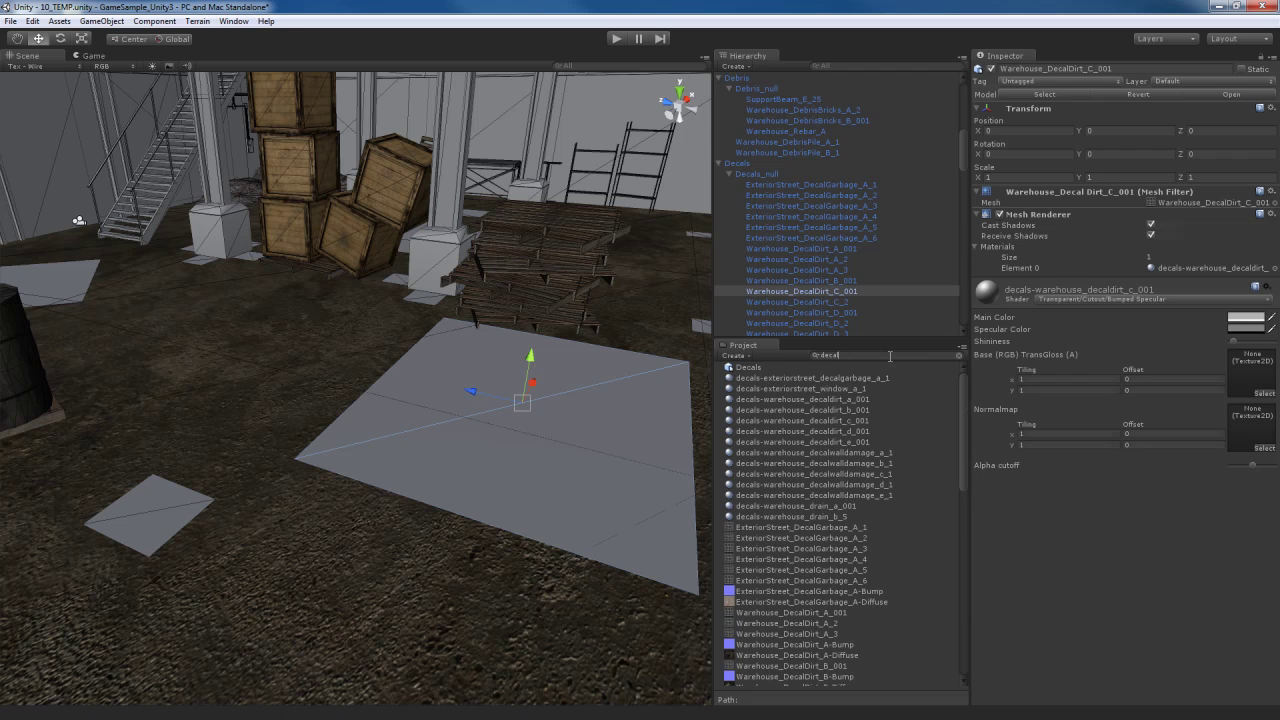
type("dirt")
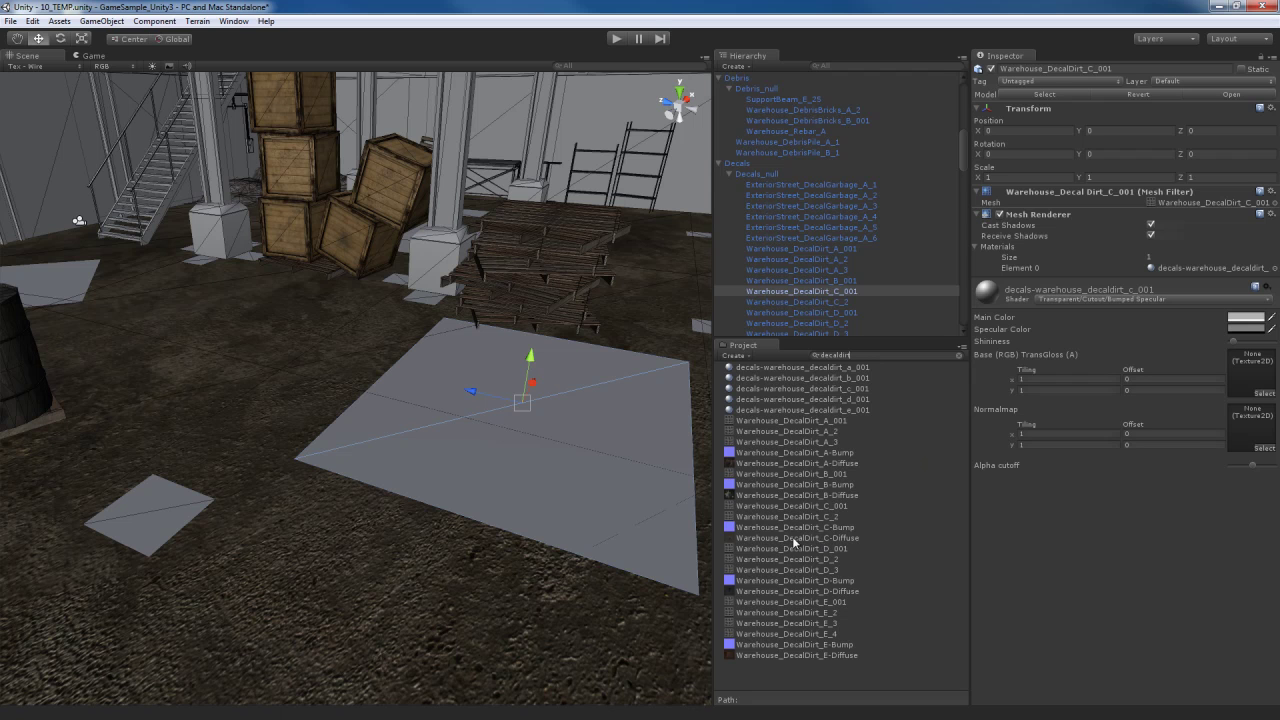
left_click_drag(792, 538, 1252, 380)
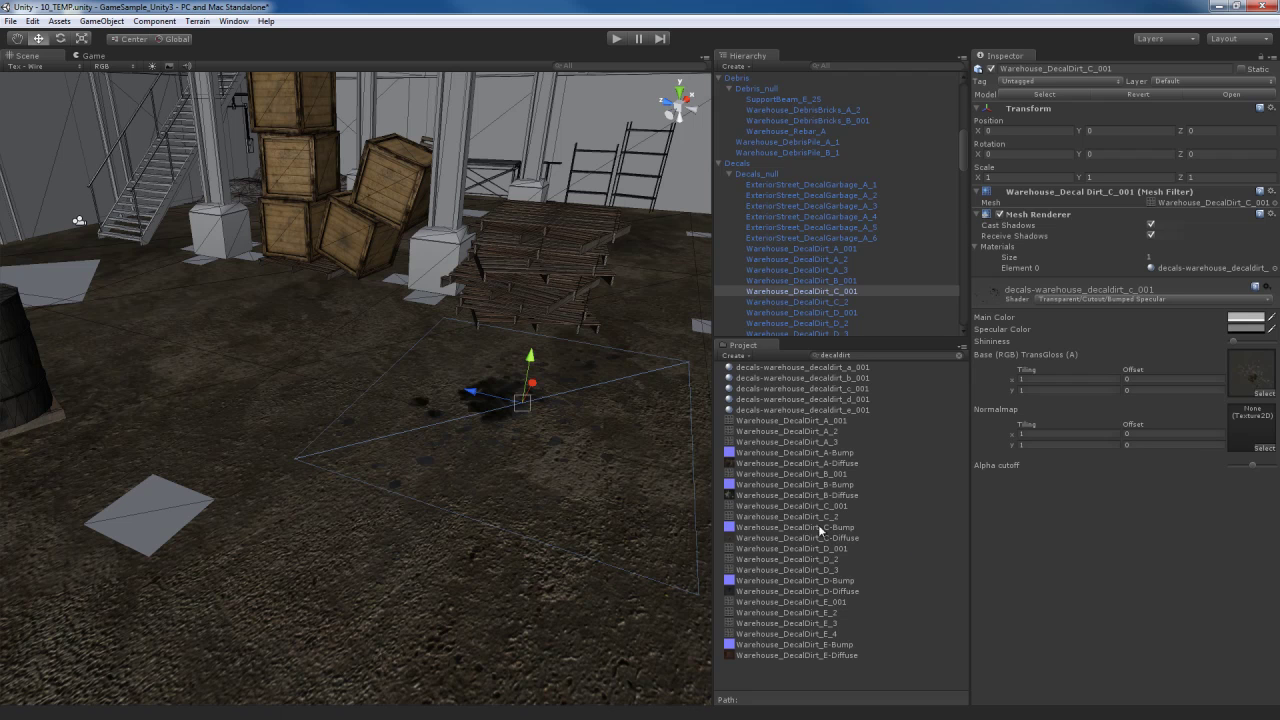
left_click_drag(808, 525, 1250, 436)
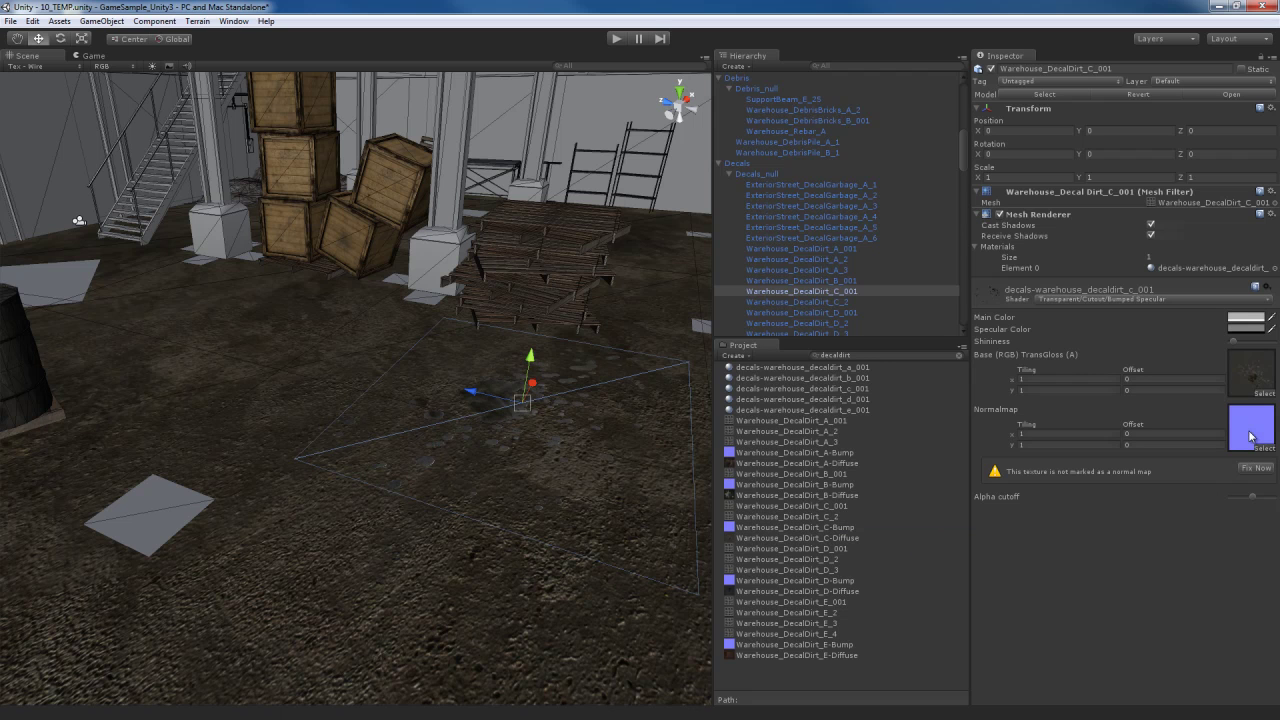
left_click(1256, 468)
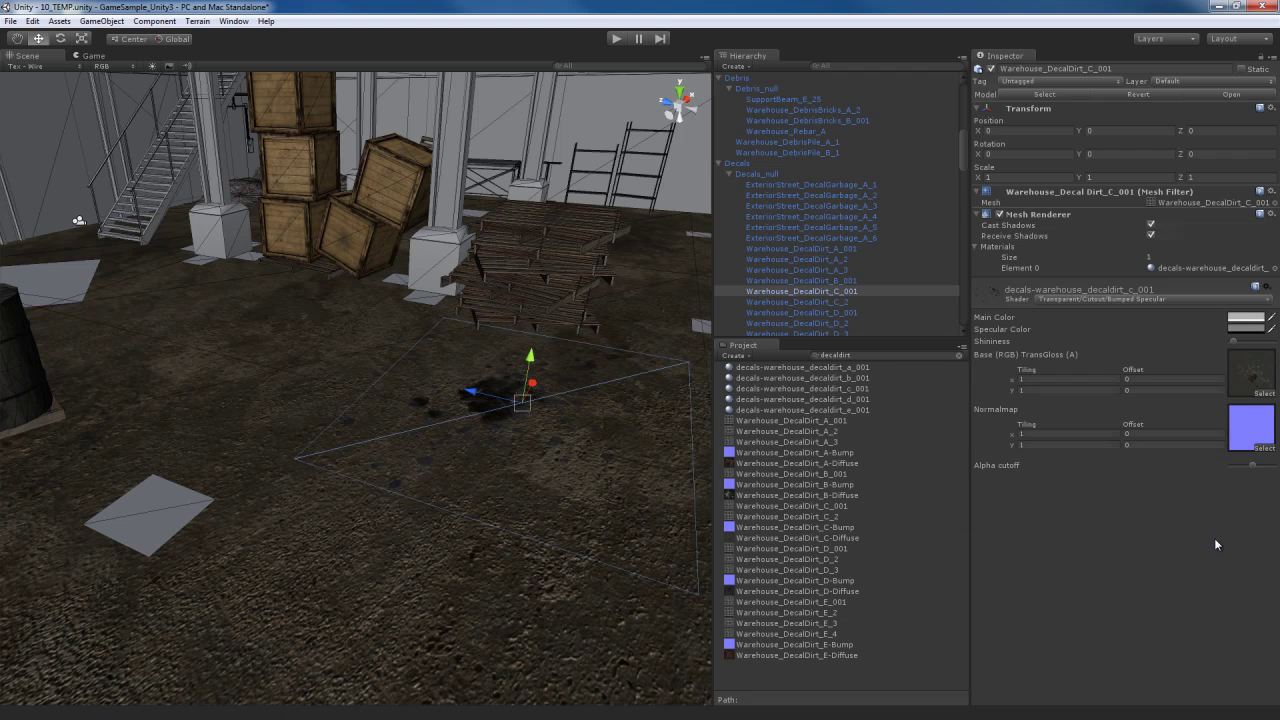
right_click_drag(584, 510, 450, 413)
Switch the DecalDirt B decal material to the Transparent/Cutout/Bumped Specular shader
left_click(450, 413)
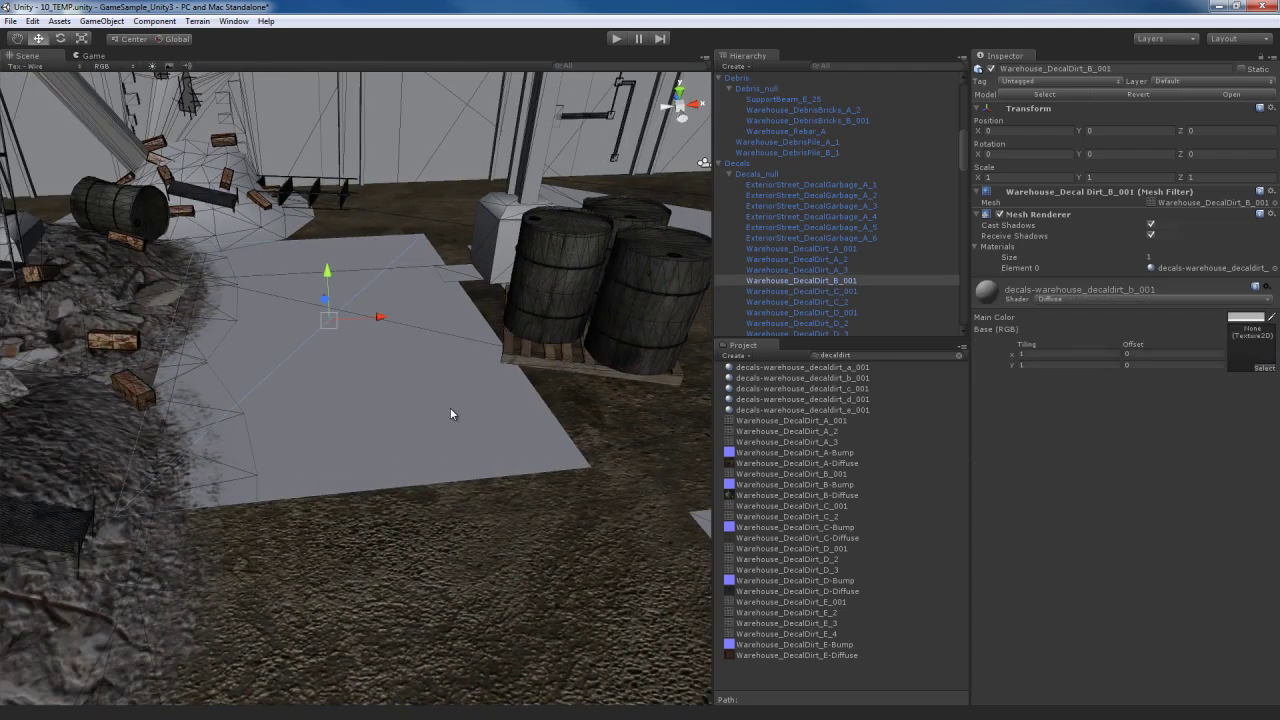
left_click(1155, 299)
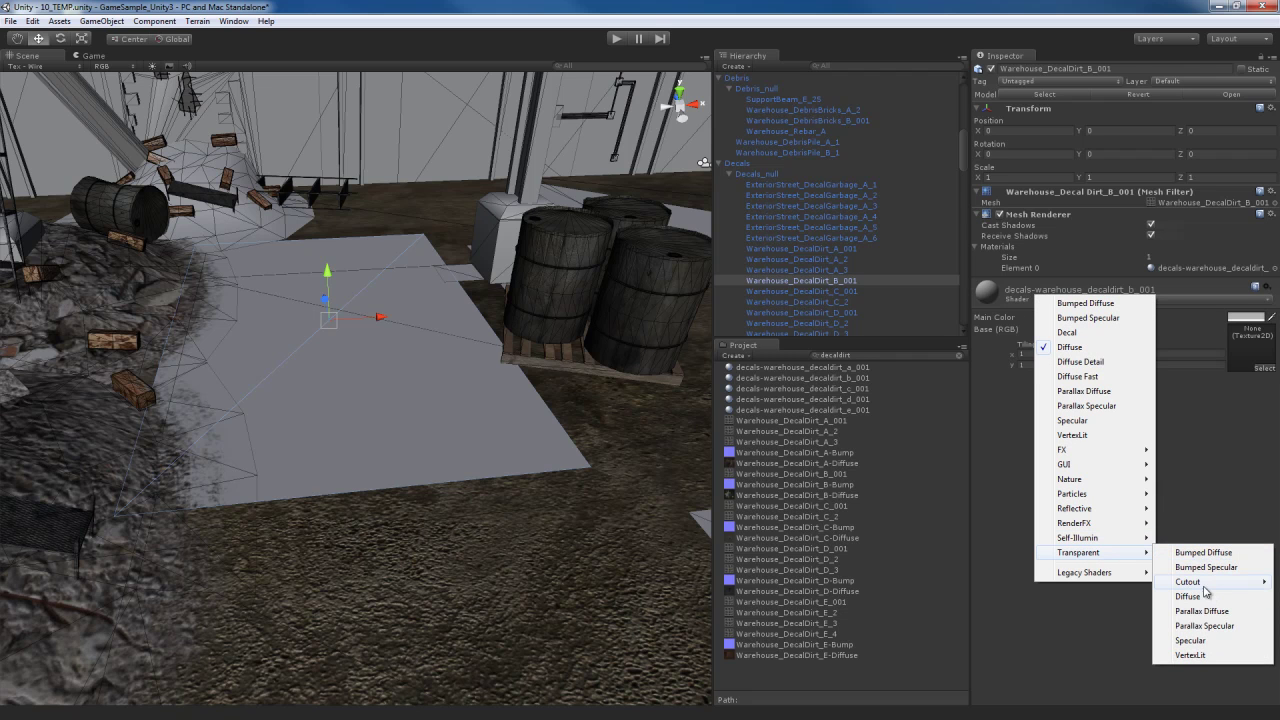
left_click(1086, 597)
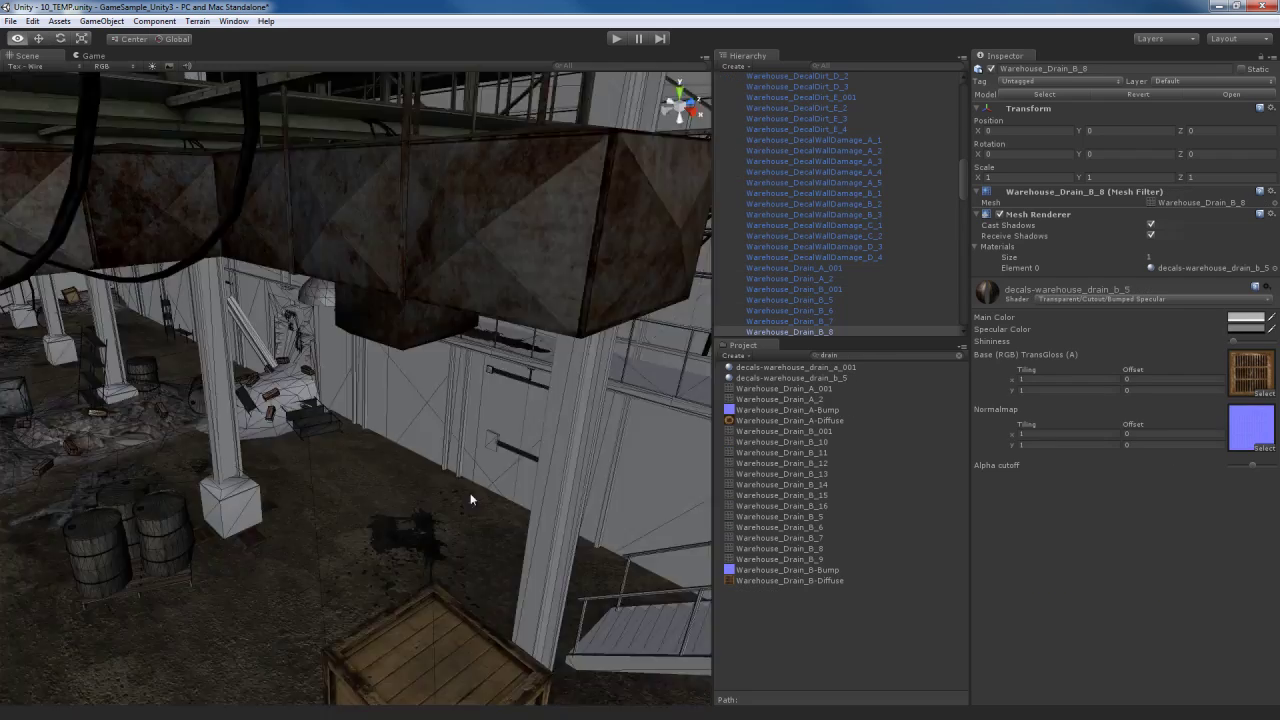
left_click_drag(300, 490, 511, 423, "alt")
Select the loading dock ramp and orbit around it to inspect its Bumped Specular material
left_click(449, 477)
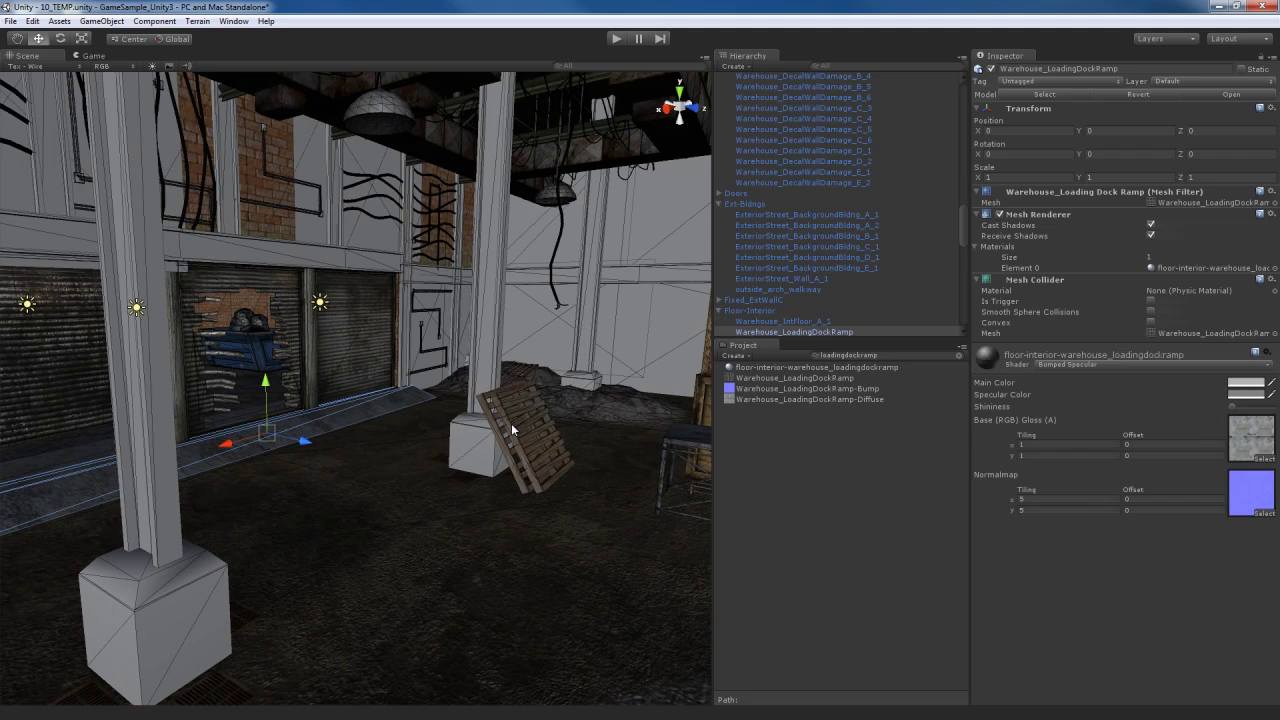
left_click_drag(515, 480, 431, 449, "alt")
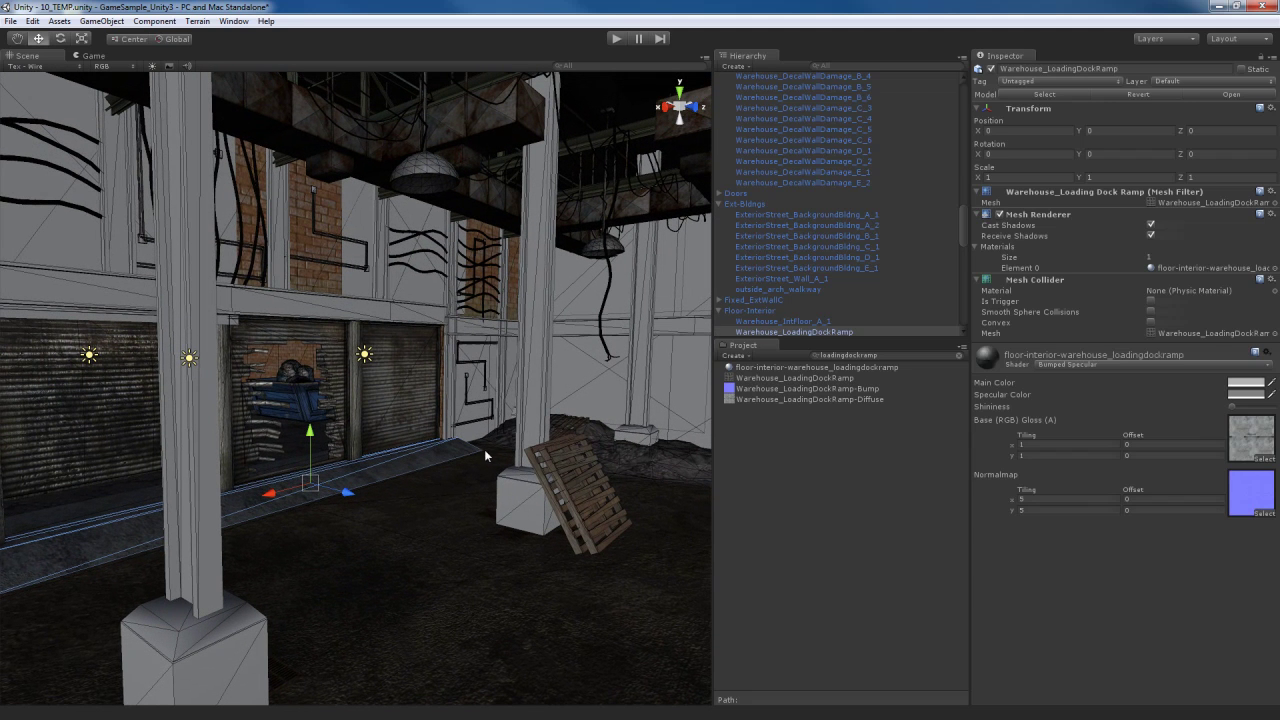